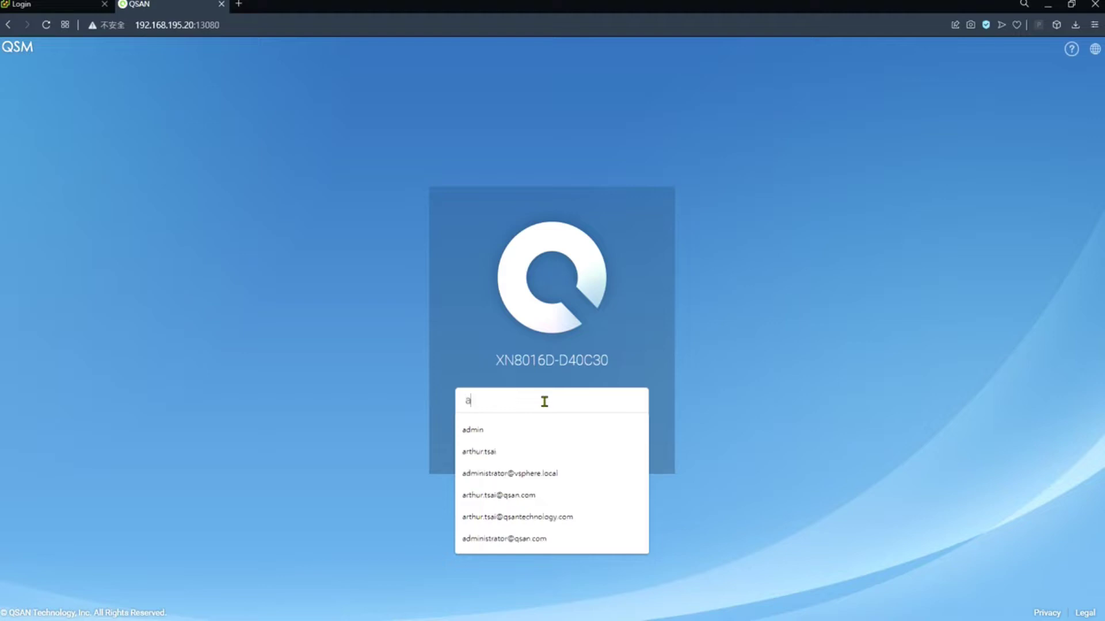
- Log in to the XN8016D-D40C30 storage system as admin and close the welcome wizard
{"action": "type", "text": "min"}
{"action": "key", "text": "Tab"}
{"action": "type", "text": "1234"}
{"action": "key", "text": "Return"}
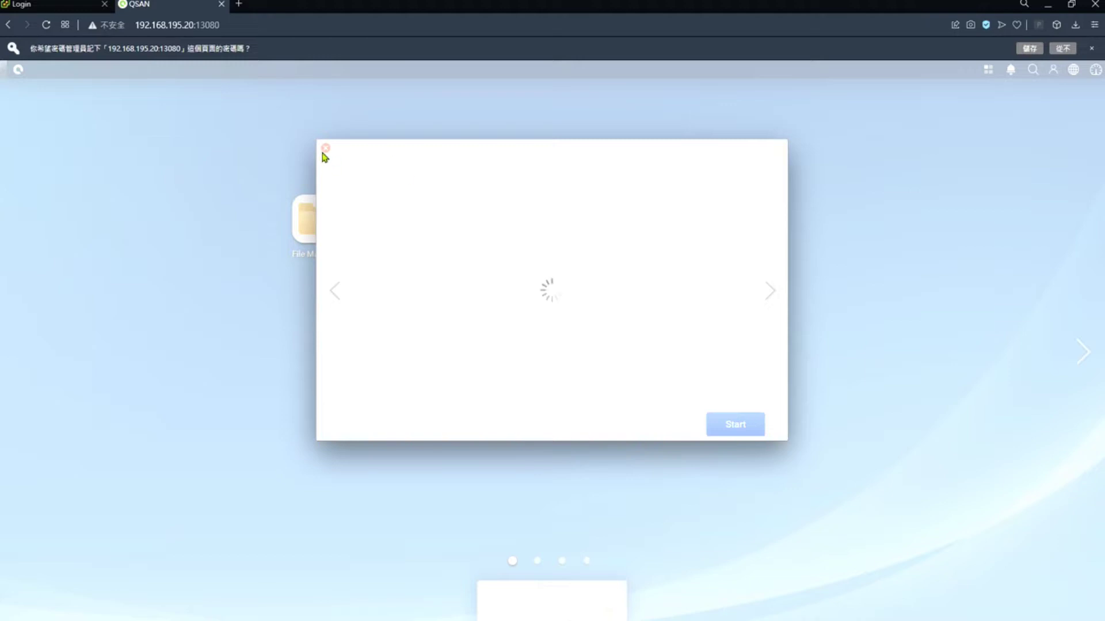
{"action": "left_click", "coordinate": [325, 149]}
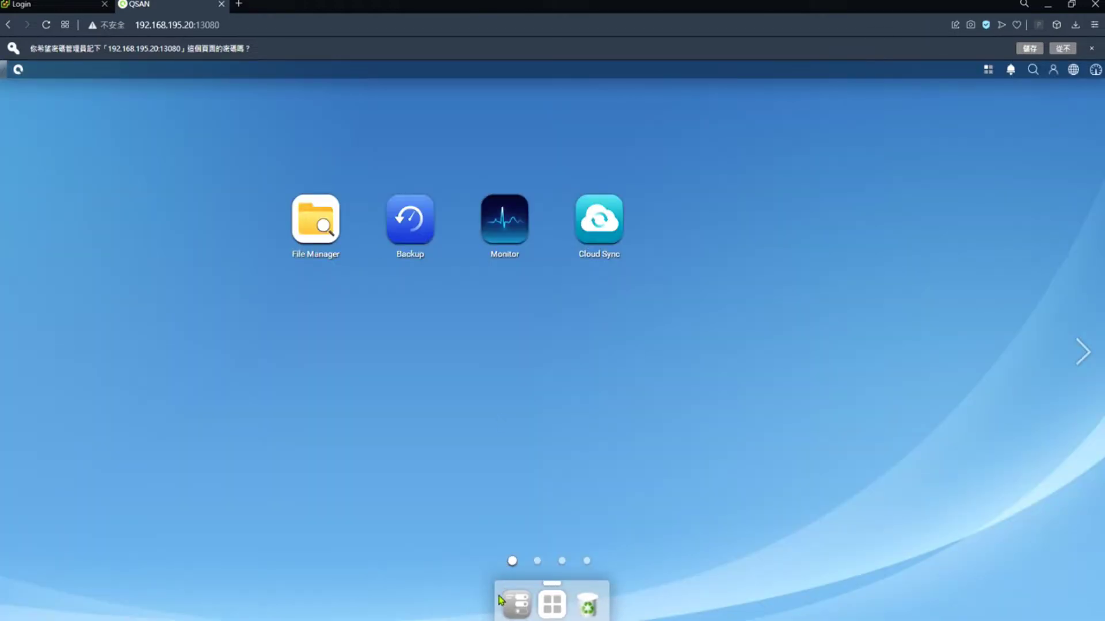
- Create the 100 GB VMware datastore vvol_datastore under Control Panel > Storage > VMware and confirm
{"action": "left_click", "coordinate": [516, 607]}
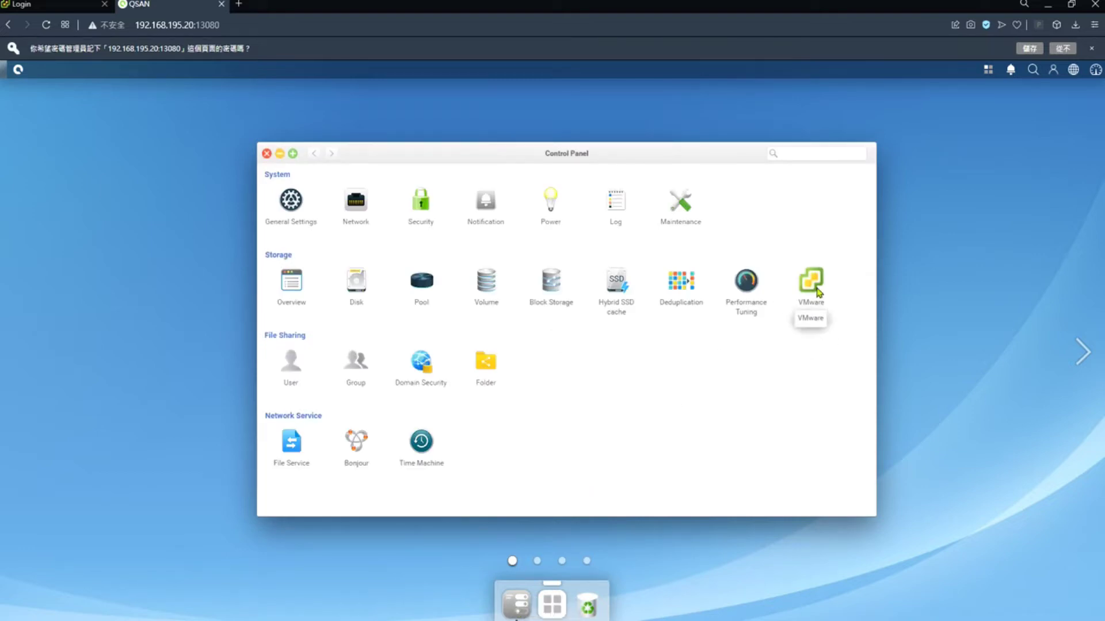
{"action": "left_click", "coordinate": [817, 286]}
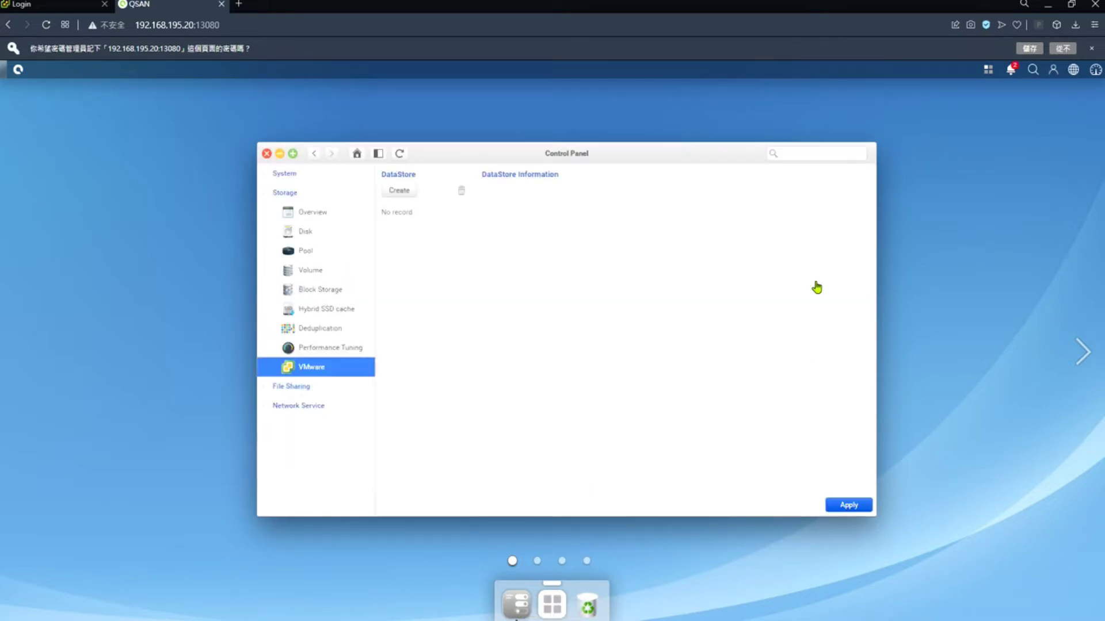
{"action": "left_click", "coordinate": [401, 171]}
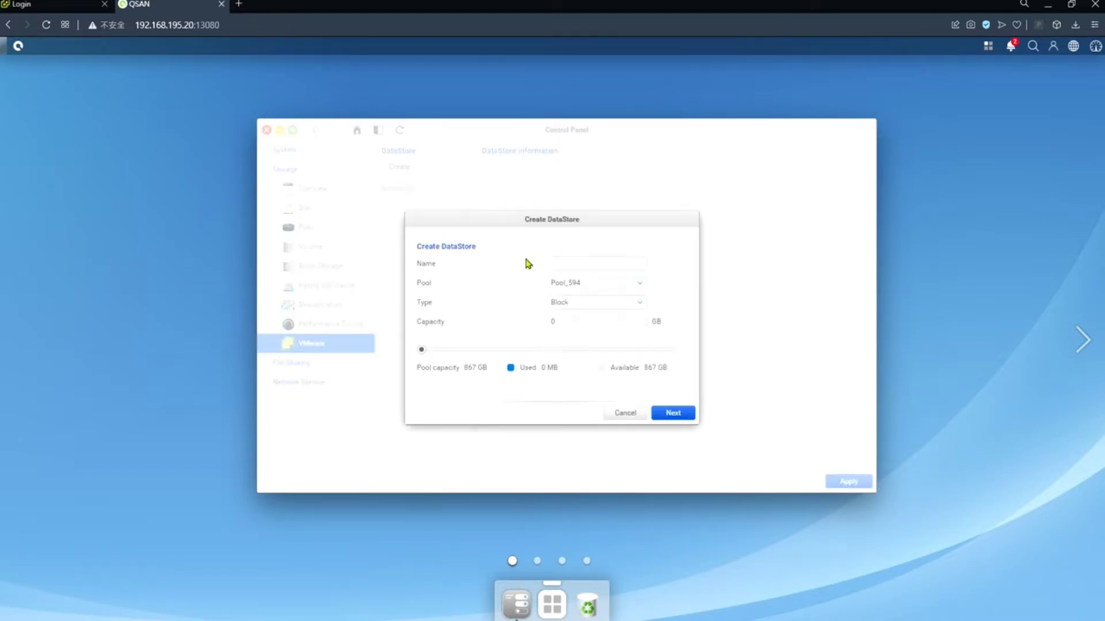
{"action": "left_click", "coordinate": [566, 262]}
{"action": "type", "text": "vvol"}
{"action": "type", "text": "_dar"}
{"action": "type", "text": "astore"}
{"action": "left_click", "coordinate": [555, 317]}
{"action": "type", "text": "100"}
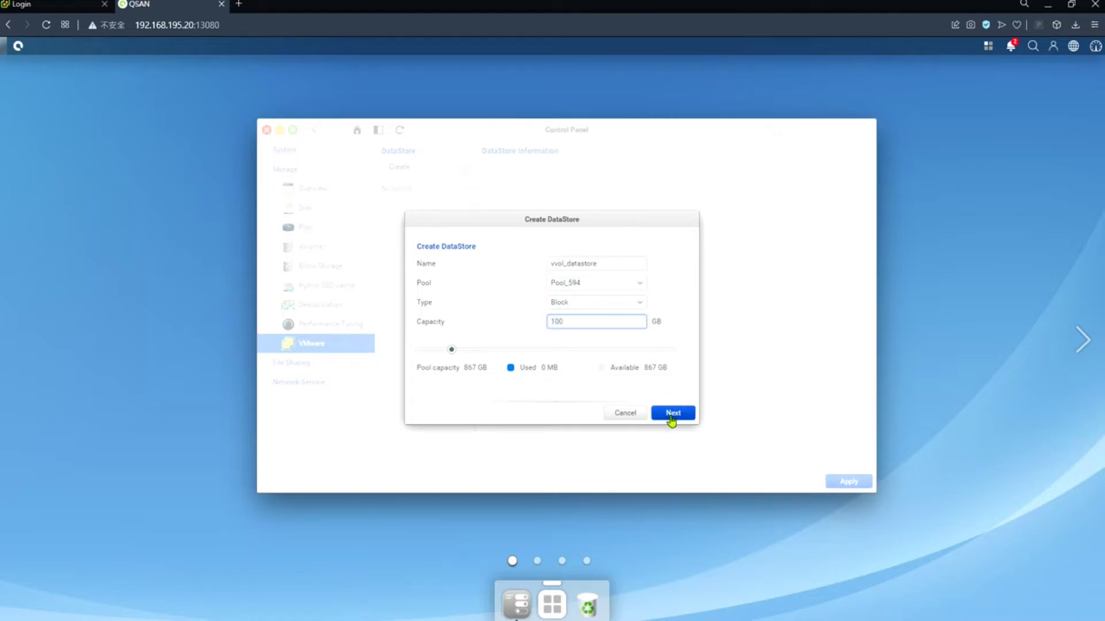
{"action": "left_click", "coordinate": [671, 416]}
{"action": "left_click", "coordinate": [673, 374]}
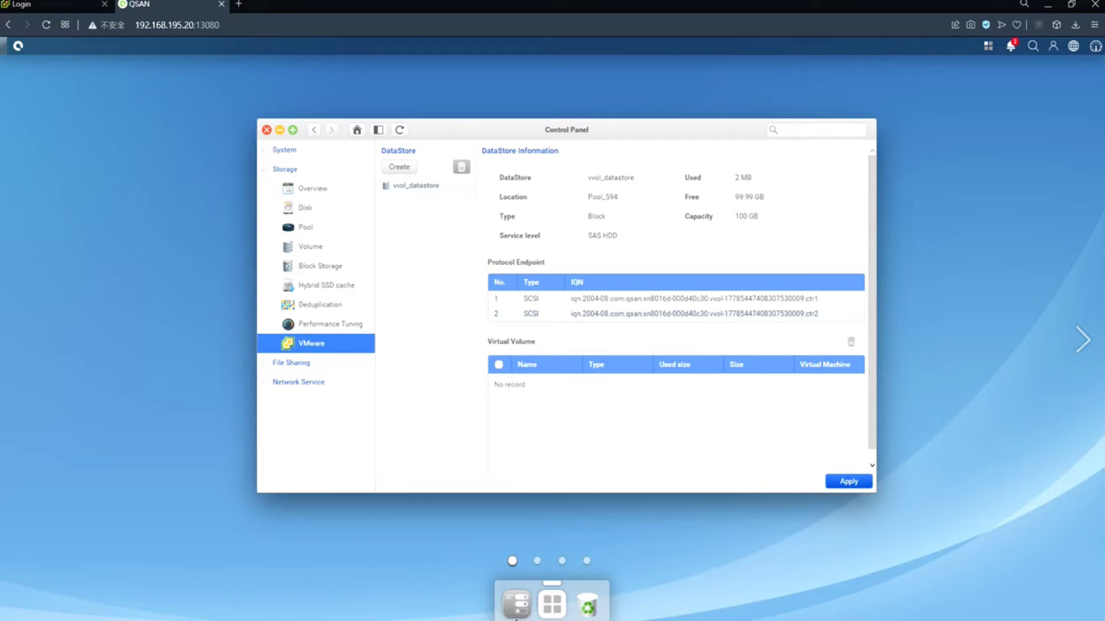
- Run VASAProvider_installer.msi, accept the license, keep the default folder, and finish installing
{"action": "key", "text": "alt+Tab"}
{"action": "double_click", "coordinate": [413, 242]}
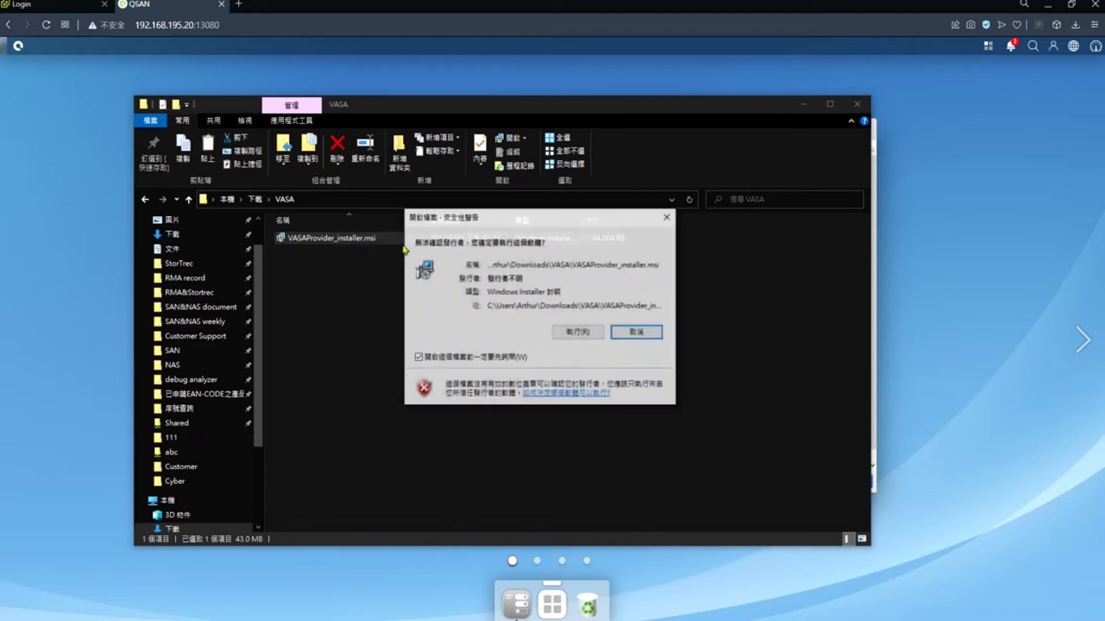
{"action": "left_click", "coordinate": [581, 334]}
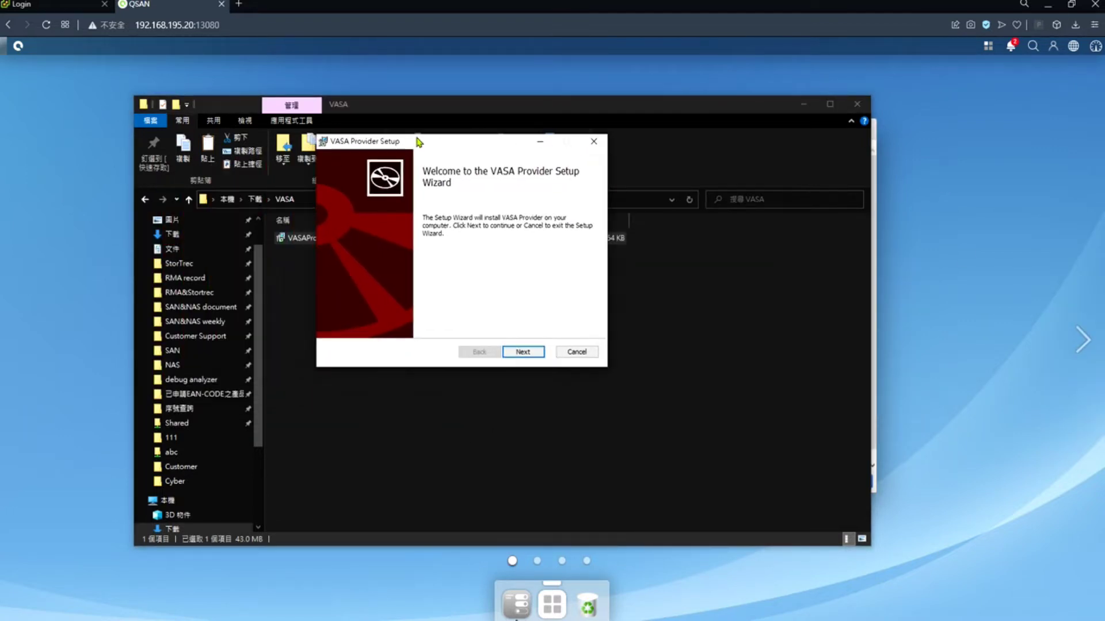
{"action": "left_click", "coordinate": [804, 104]}
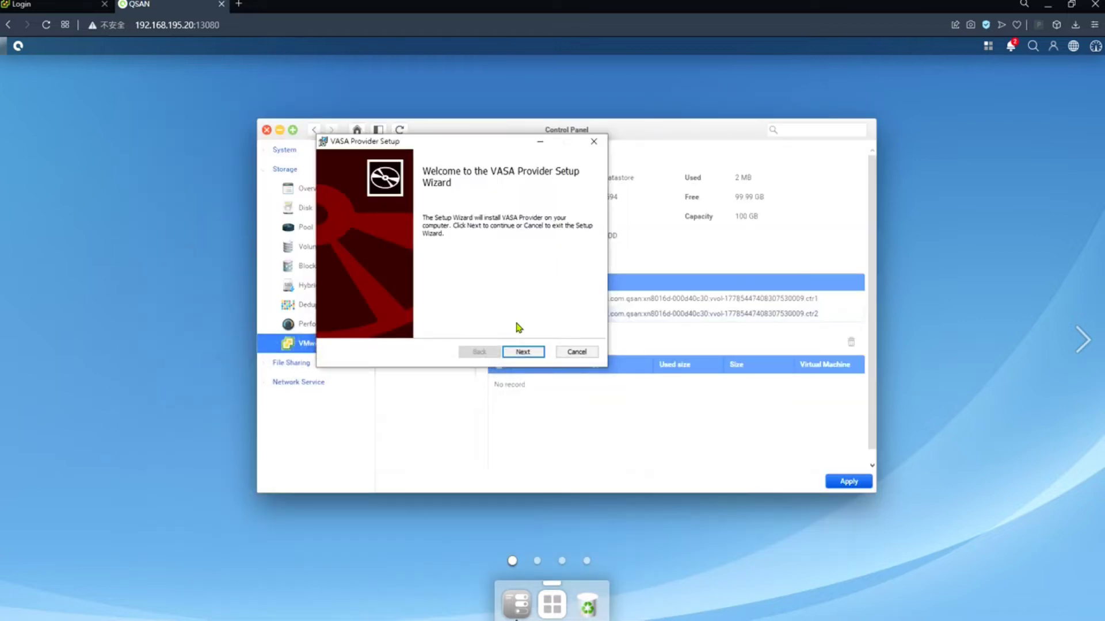
{"action": "left_click", "coordinate": [523, 353]}
{"action": "left_click", "coordinate": [450, 326]}
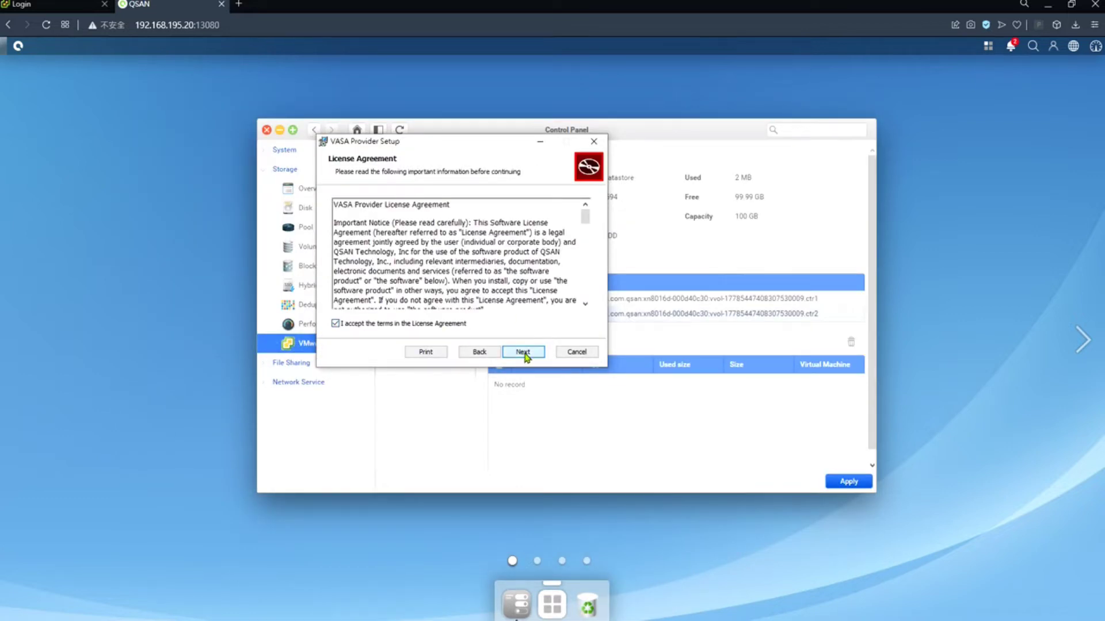
{"action": "left_click", "coordinate": [523, 353]}
{"action": "left_click", "coordinate": [524, 353]}
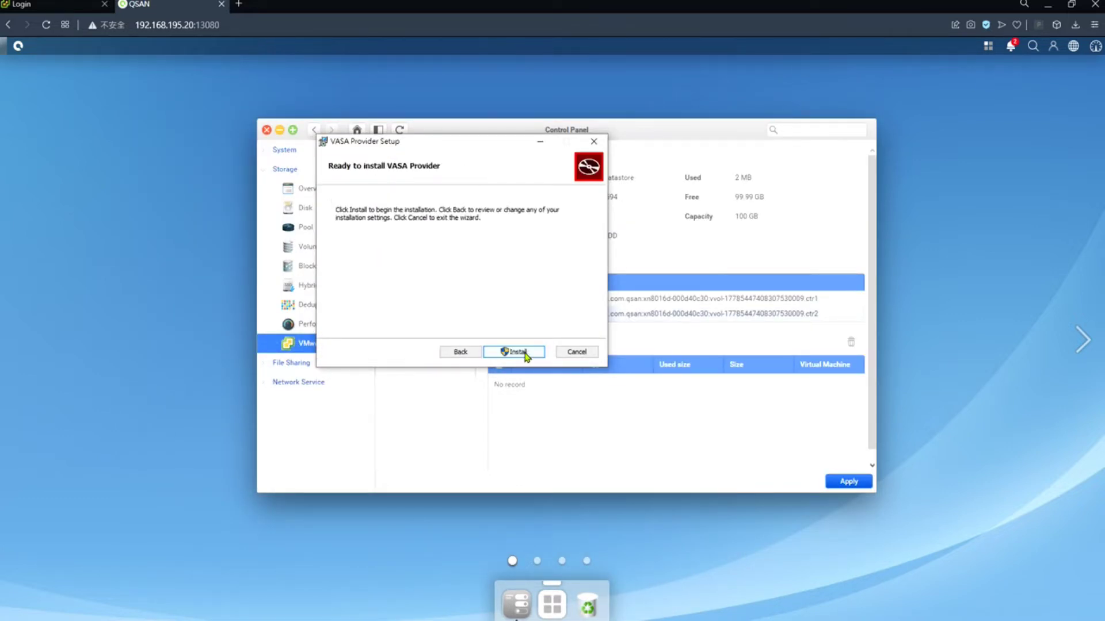
{"action": "left_click", "coordinate": [525, 353]}
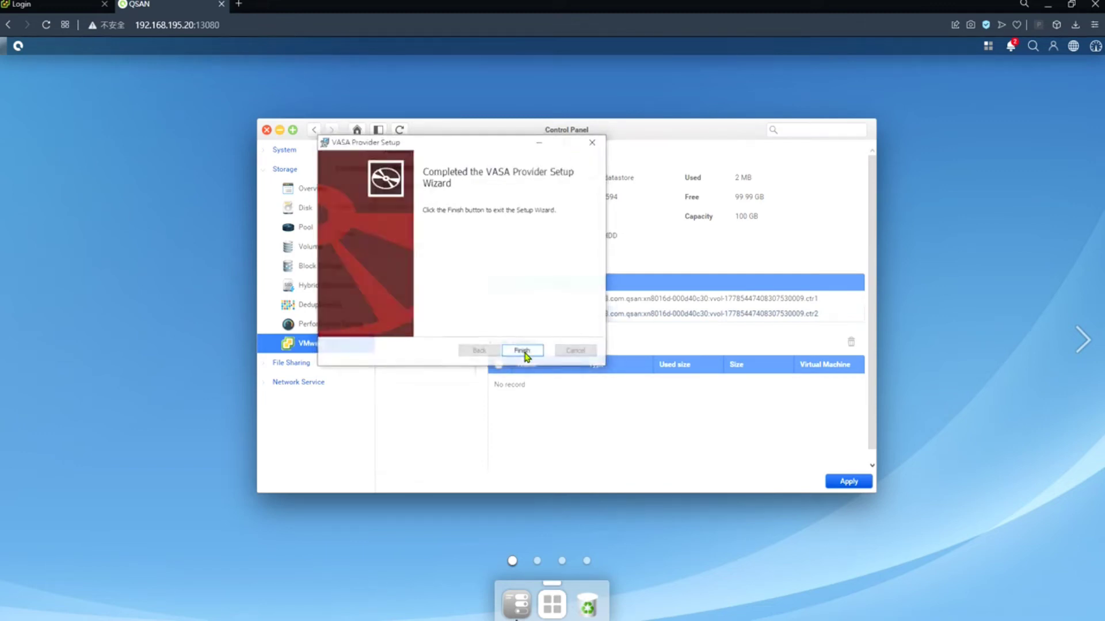
{"action": "left_click", "coordinate": [525, 353]}
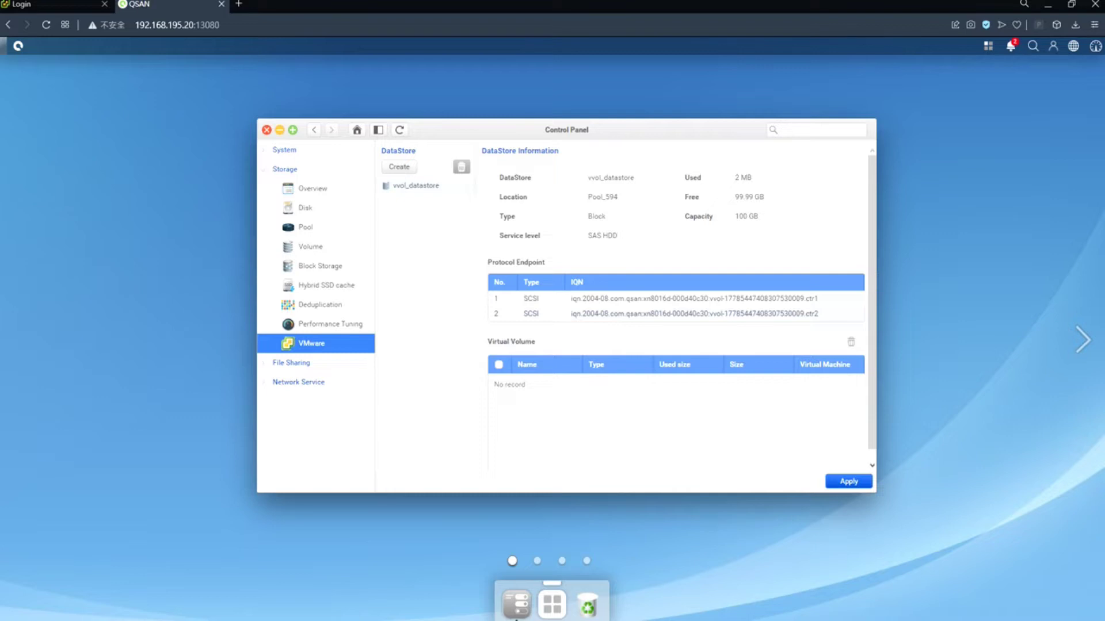
- Launch the VASA Provider app from the Start menu search
{"action": "key", "text": "super"}
{"action": "type", "text": "V"}
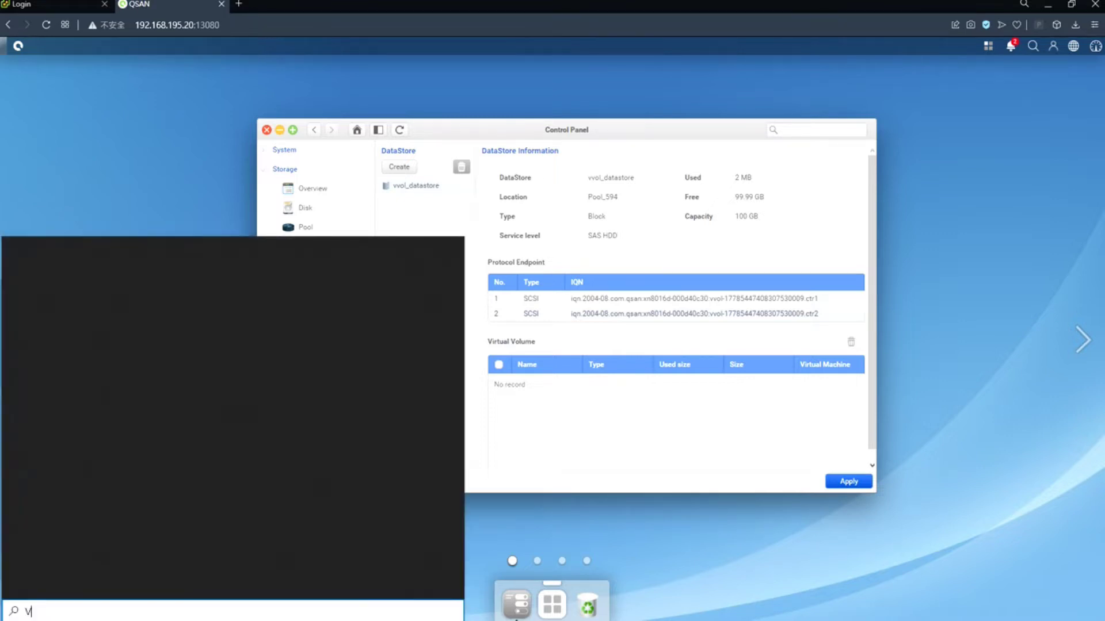
{"action": "type", "text": "ASA"}
{"action": "left_click", "coordinate": [86, 319]}
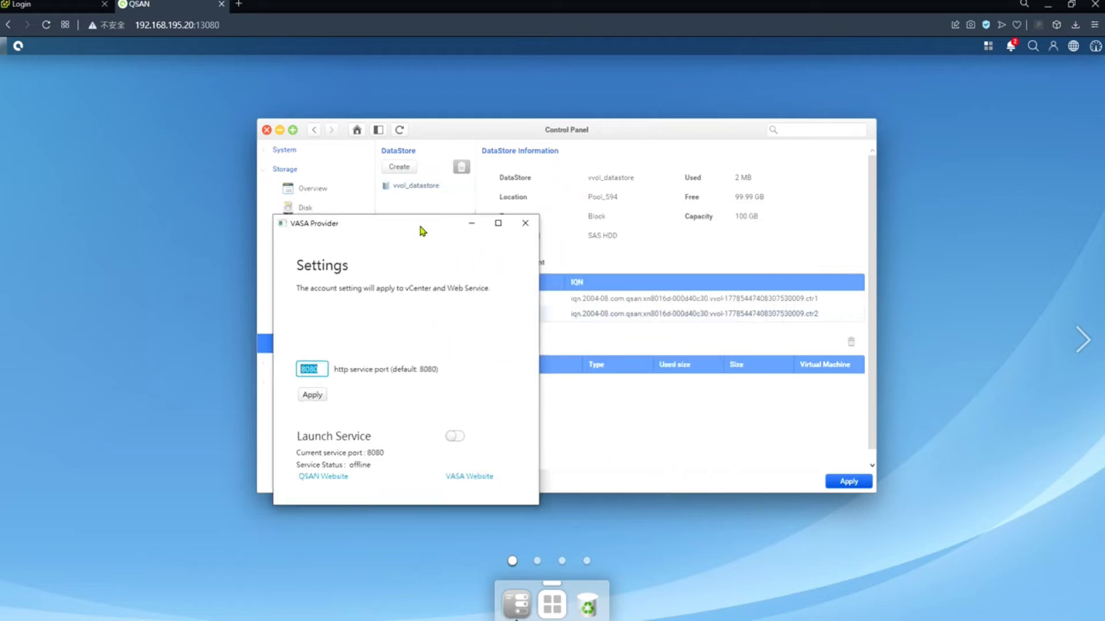
- Apply HTTP port 8080, start the VASA service, and open the VASA website
{"action": "left_click", "coordinate": [322, 372]}
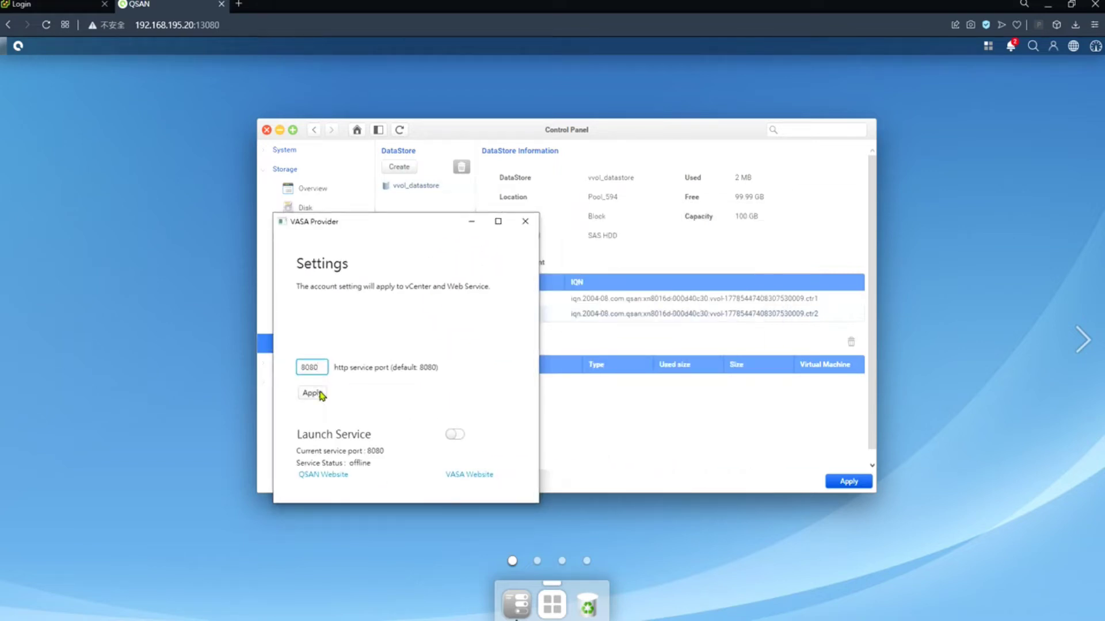
{"action": "left_click", "coordinate": [456, 435]}
{"action": "left_click_drag", "start_coordinate": [309, 372], "coordinate": [295, 371]}
{"action": "left_click", "coordinate": [461, 478]}
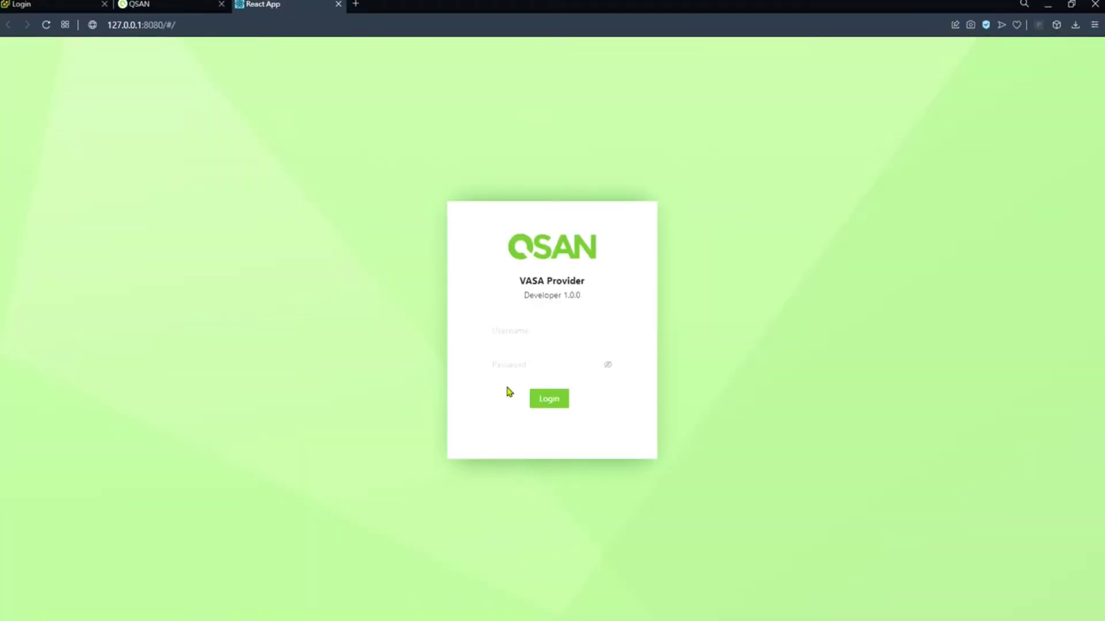
- Log in to the VASA Provider web UI with the username and password
{"action": "left_click", "coordinate": [531, 330]}
{"action": "type", "text": "u"}
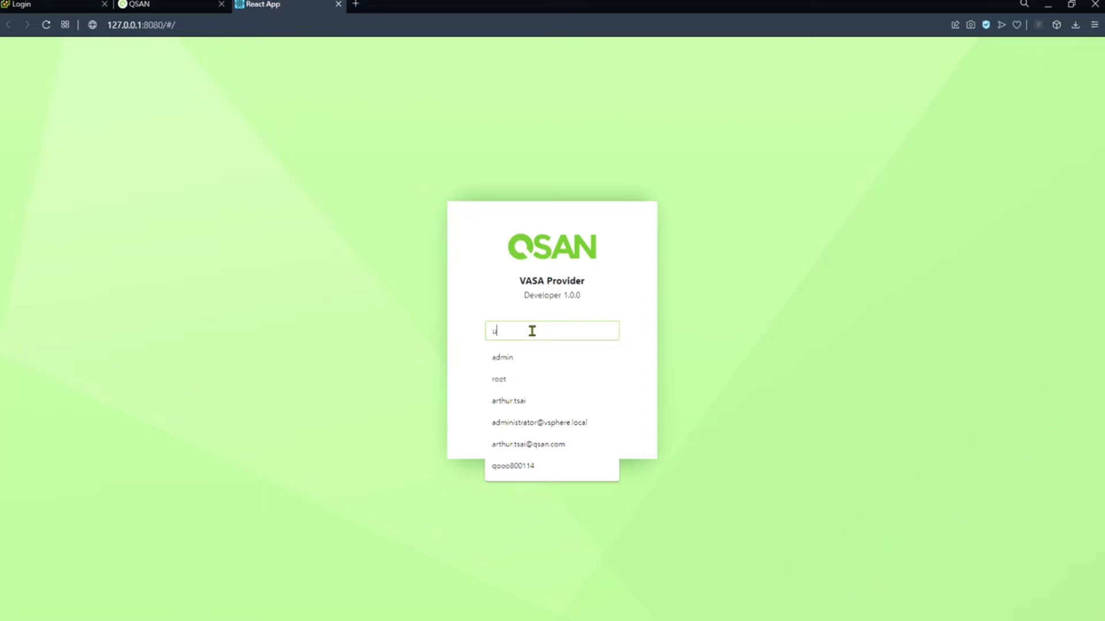
{"action": "type", "text": "sername"}
{"action": "key", "text": "Tab"}
{"action": "type", "text": "pas"}
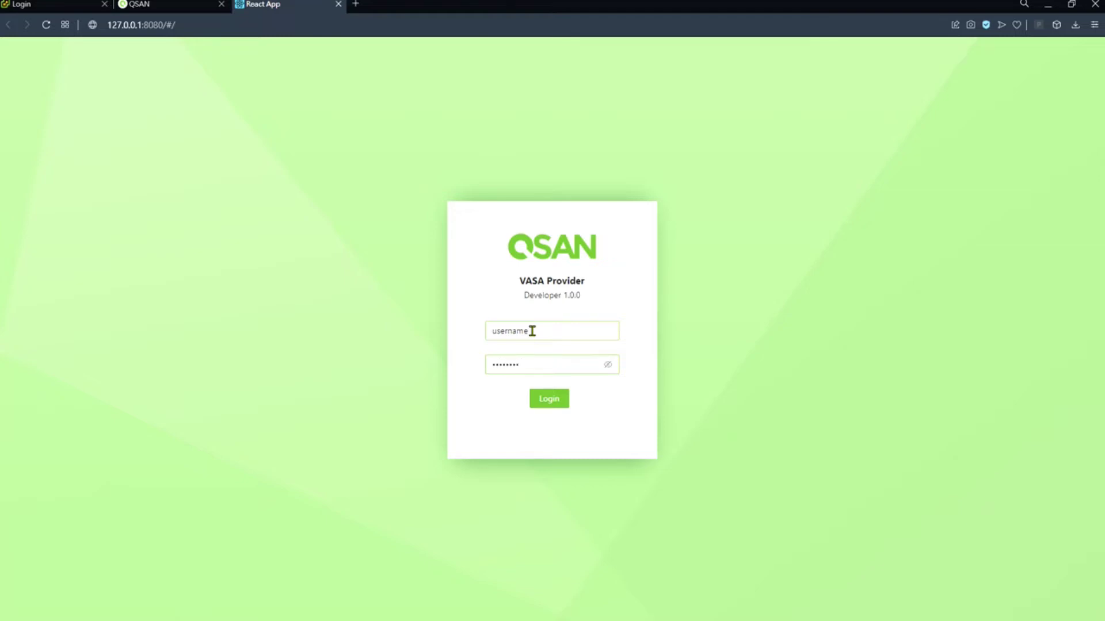
{"action": "key", "text": "Return"}
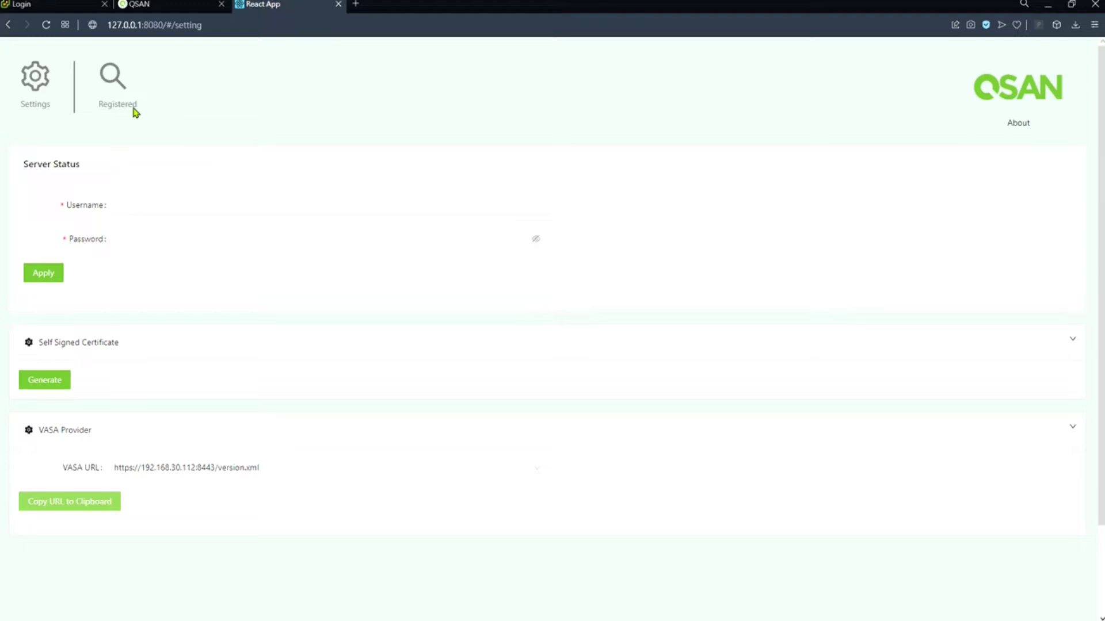
- Start adding a storage system under Registered, choosing to enter an IP address
{"action": "left_click", "coordinate": [117, 87]}
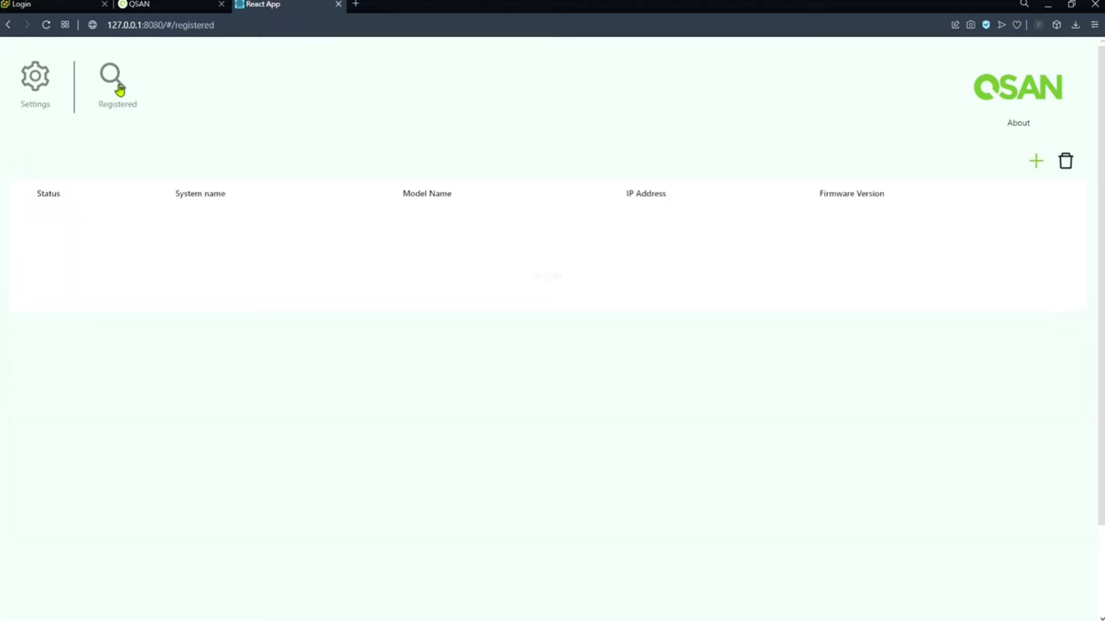
{"action": "left_click", "coordinate": [1034, 167]}
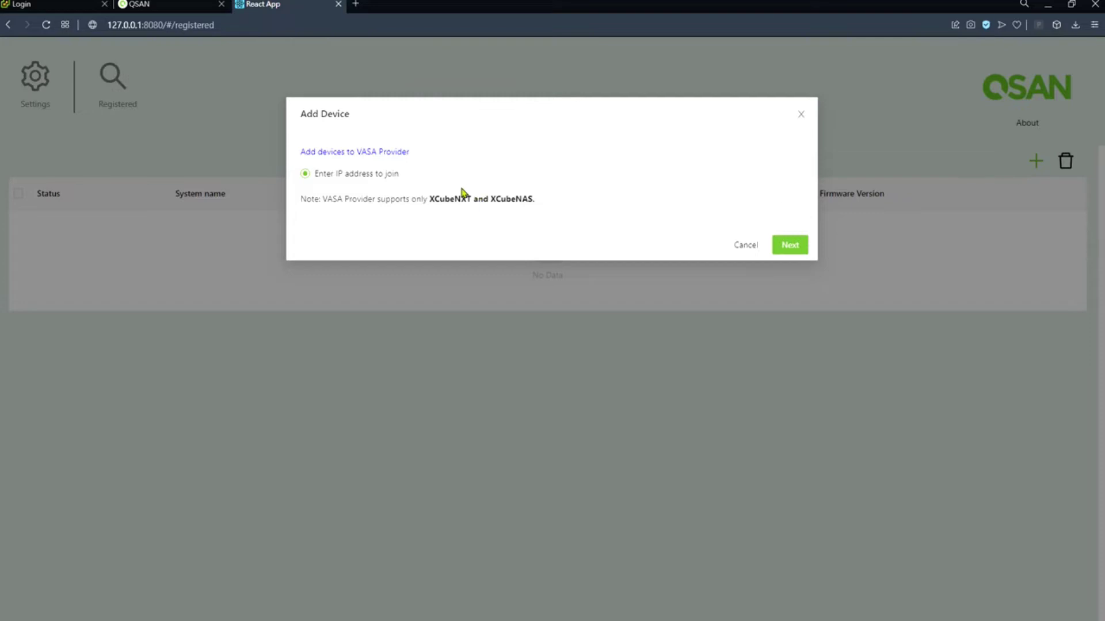
{"action": "left_click_drag", "start_coordinate": [314, 173], "coordinate": [397, 175]}
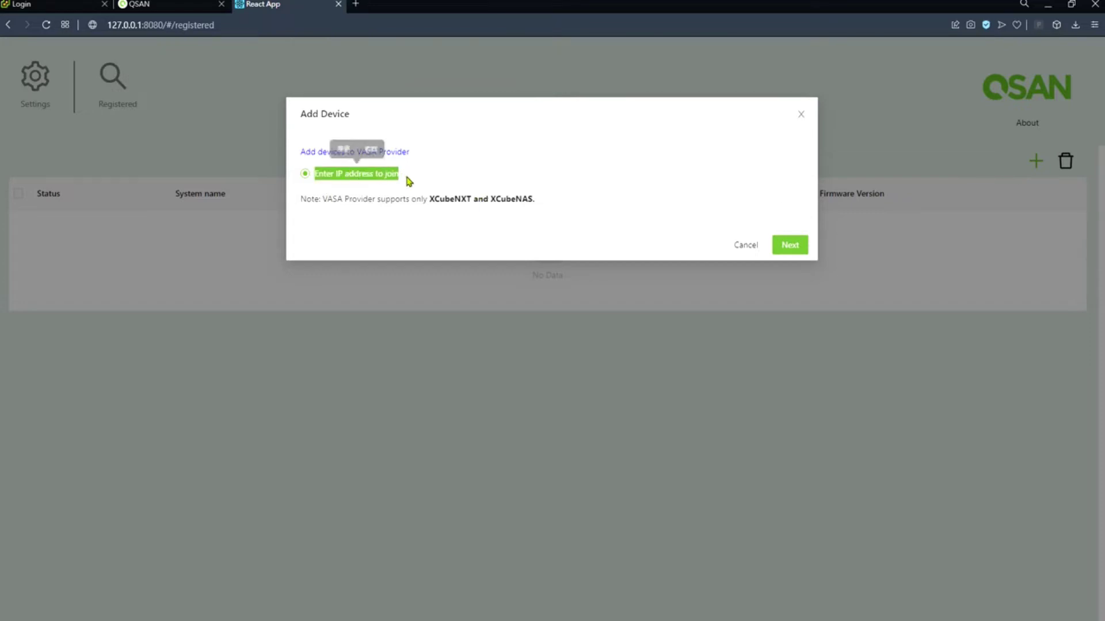
{"action": "left_click", "coordinate": [409, 182]}
{"action": "left_click", "coordinate": [791, 244]}
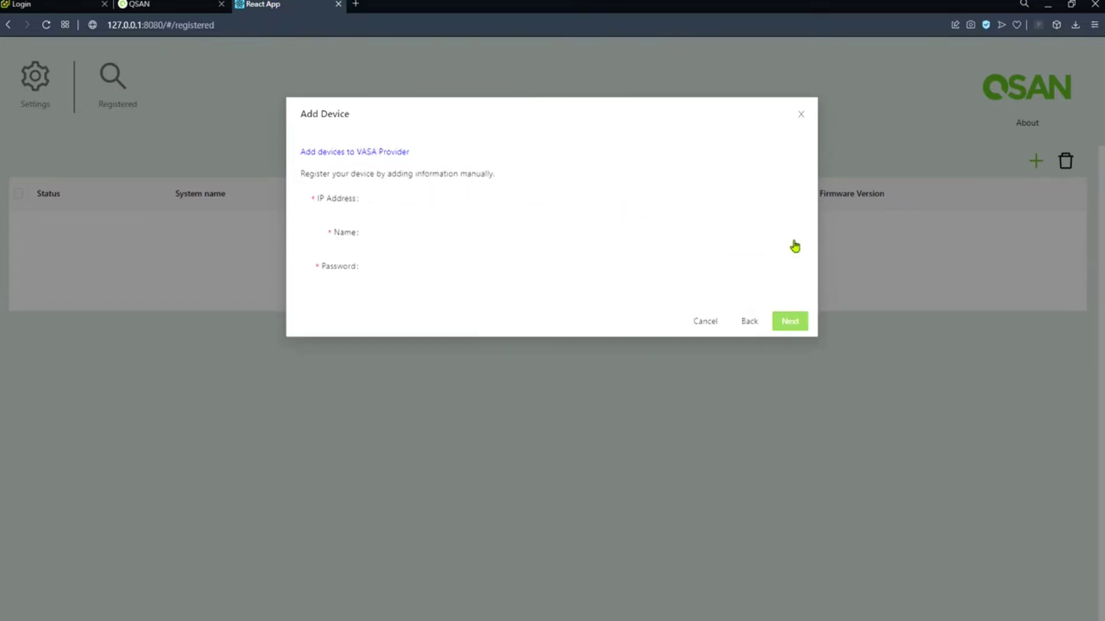
- Register the storage system at 192.168.195.20 with the admin name and its password
{"action": "left_click", "coordinate": [417, 201]}
{"action": "type", "text": "19"}
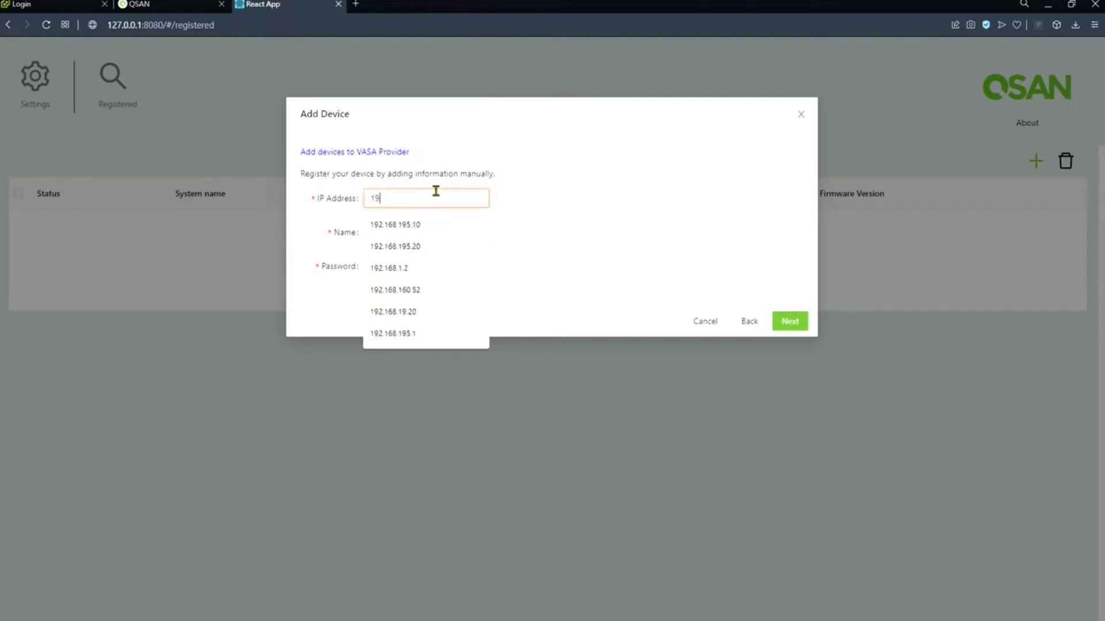
{"action": "type", "text": "2.168.195.20"}
{"action": "key", "text": "Tab"}
{"action": "type", "text": "admin"}
{"action": "key", "text": "Tab"}
{"action": "type", "text": "1234"}
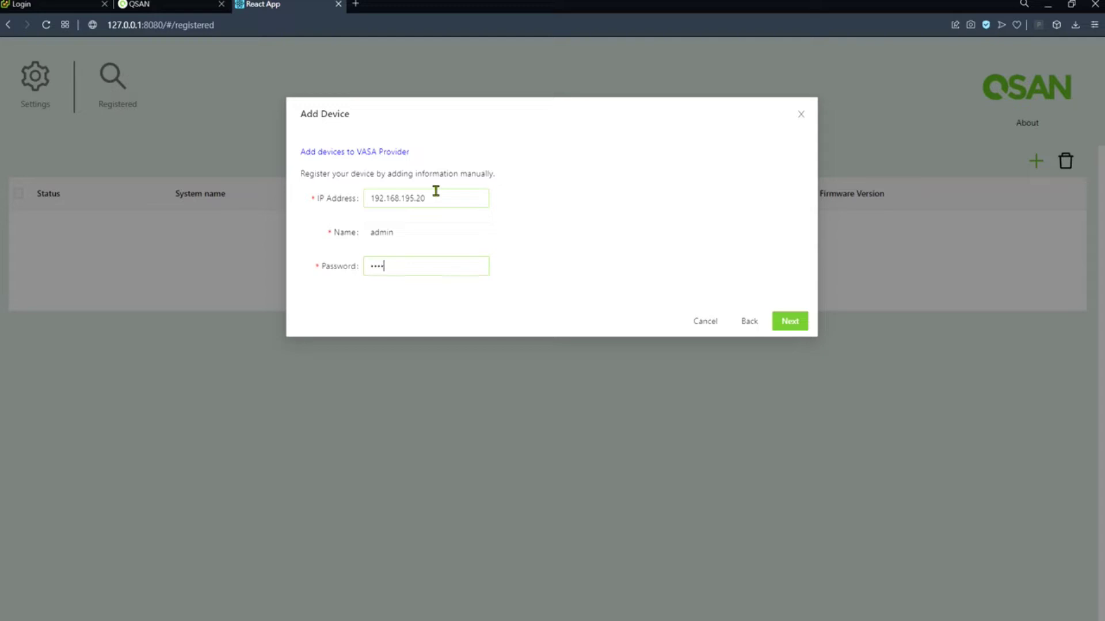
{"action": "left_click", "coordinate": [789, 320]}
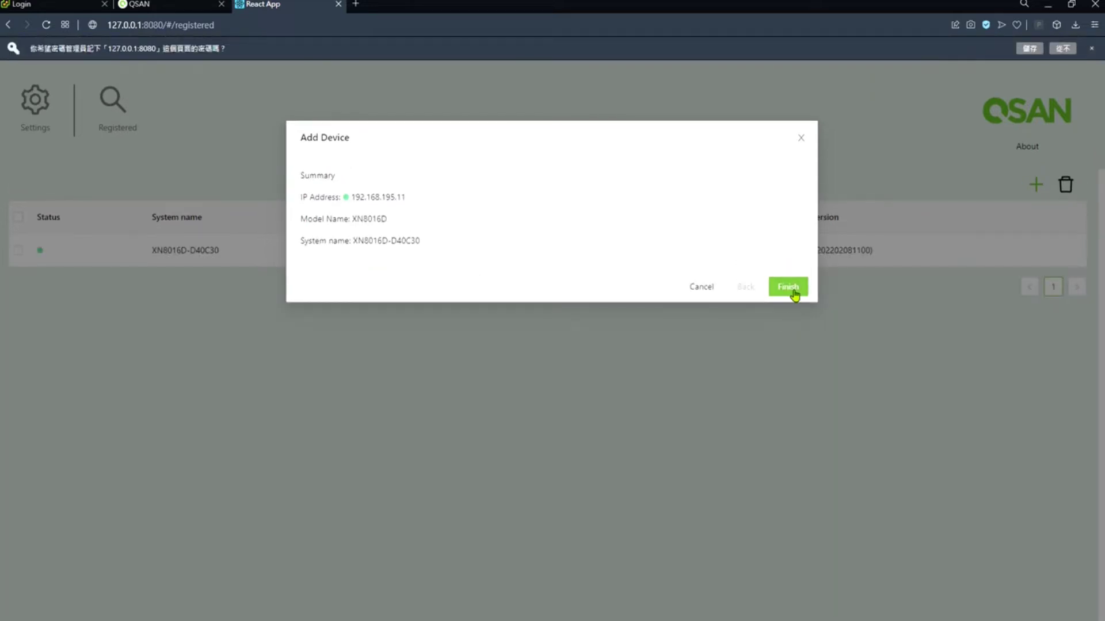
{"action": "left_click", "coordinate": [794, 295]}
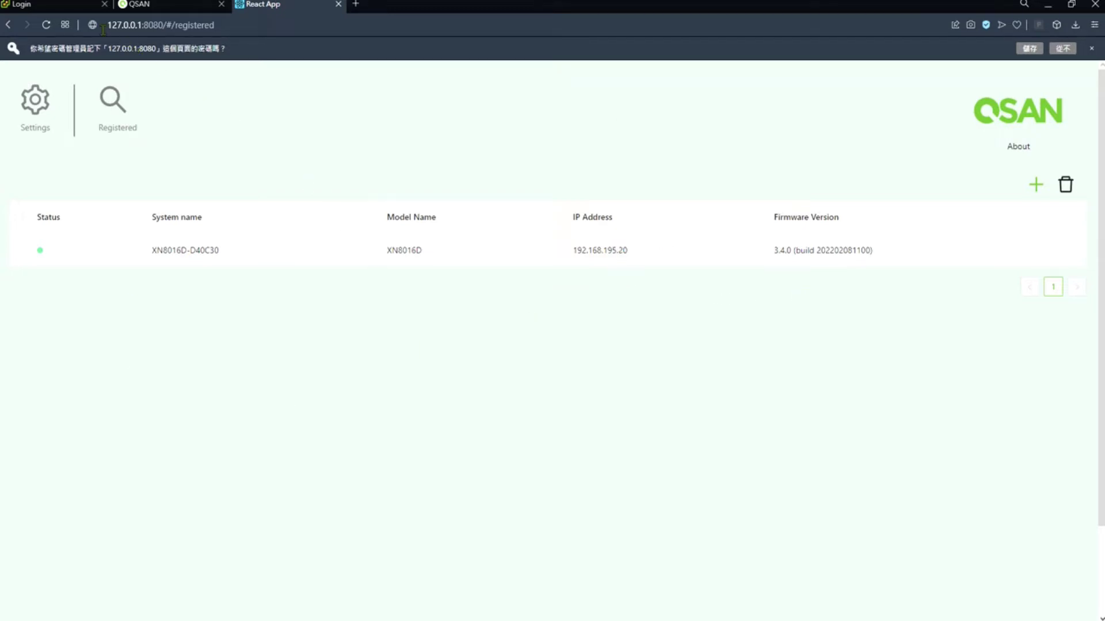
{"action": "left_click", "coordinate": [75, 8]}
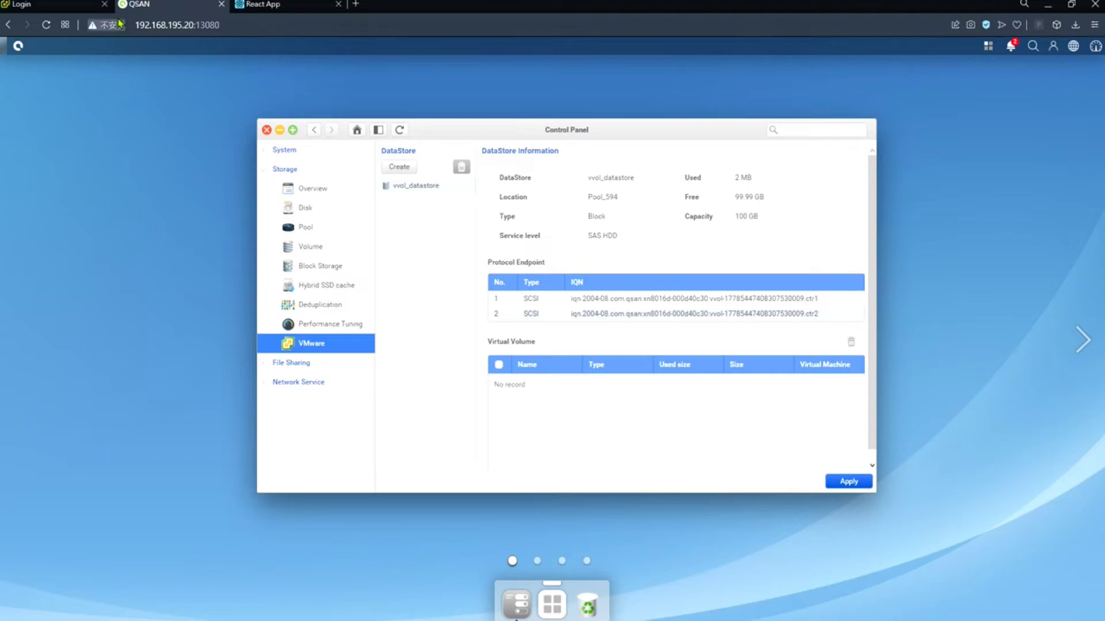
- Sign in to vCenter with the administrator account after correcting the user name's domain
{"action": "left_click", "coordinate": [85, 7]}
{"action": "left_click", "coordinate": [167, 255]}
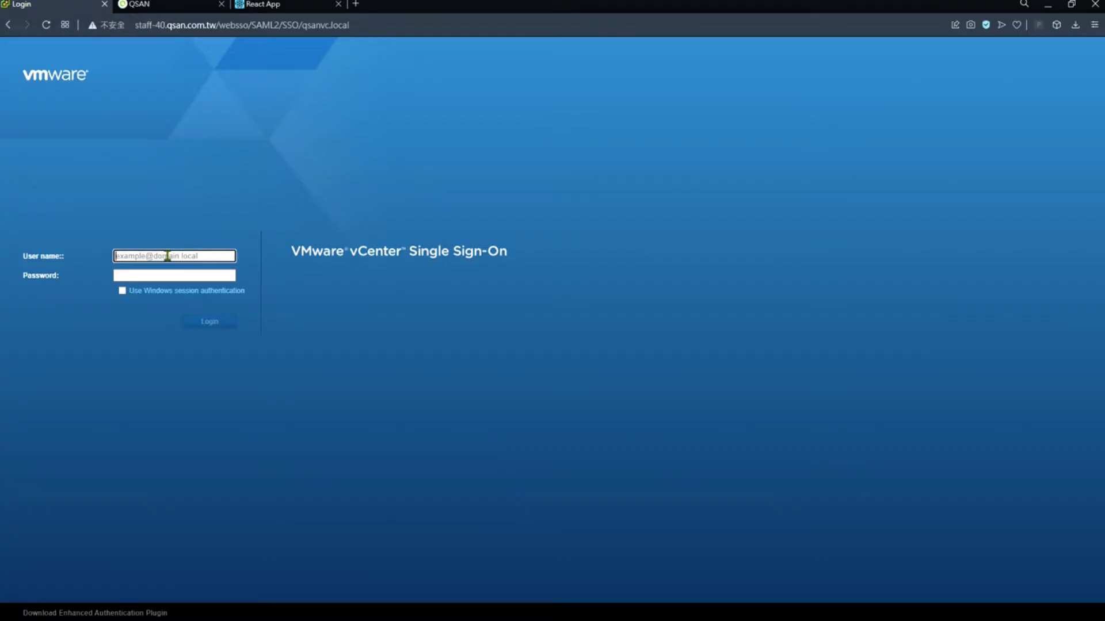
{"action": "left_click", "coordinate": [178, 345]}
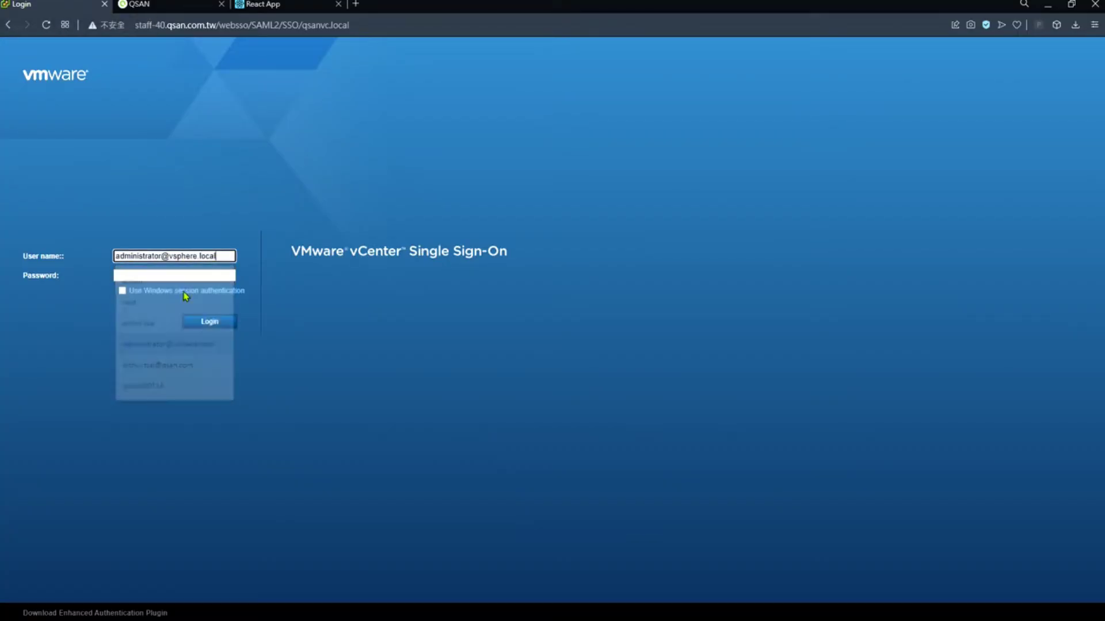
{"action": "left_click_drag", "start_coordinate": [171, 257], "coordinate": [284, 266]}
{"action": "key", "text": "BackSpace"}
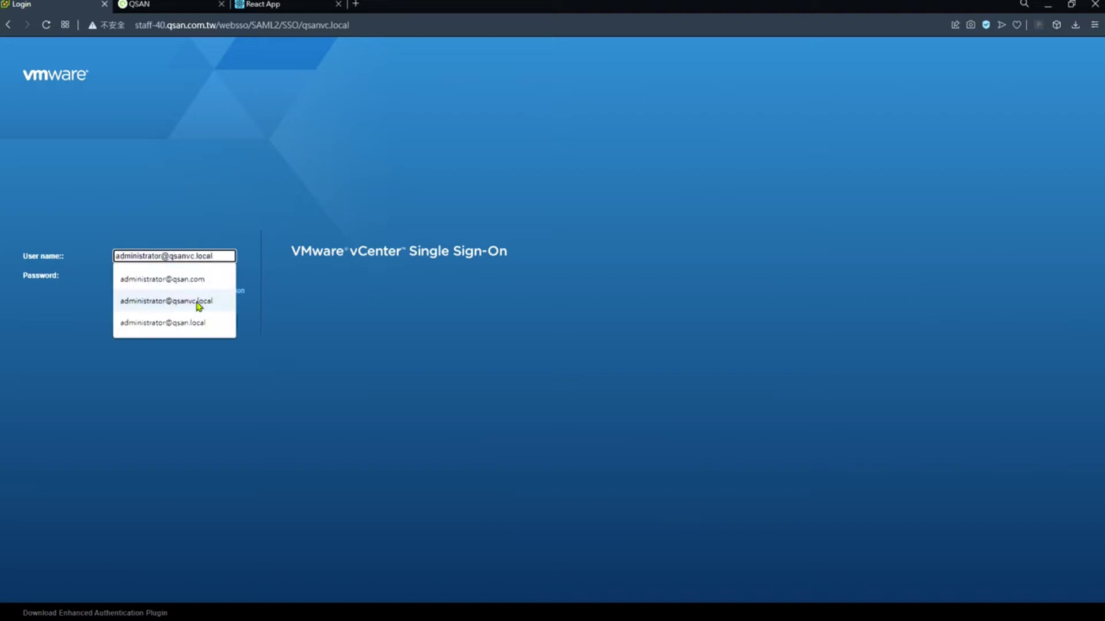
{"action": "left_click", "coordinate": [203, 303]}
{"action": "left_click", "coordinate": [198, 276]}
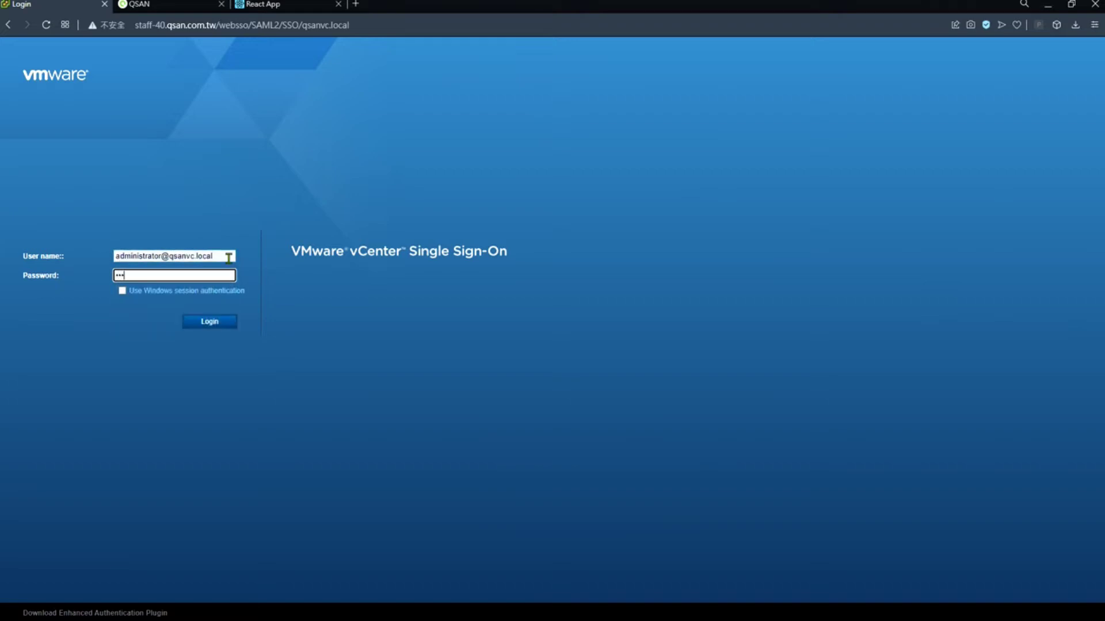
{"action": "key", "text": "Return"}
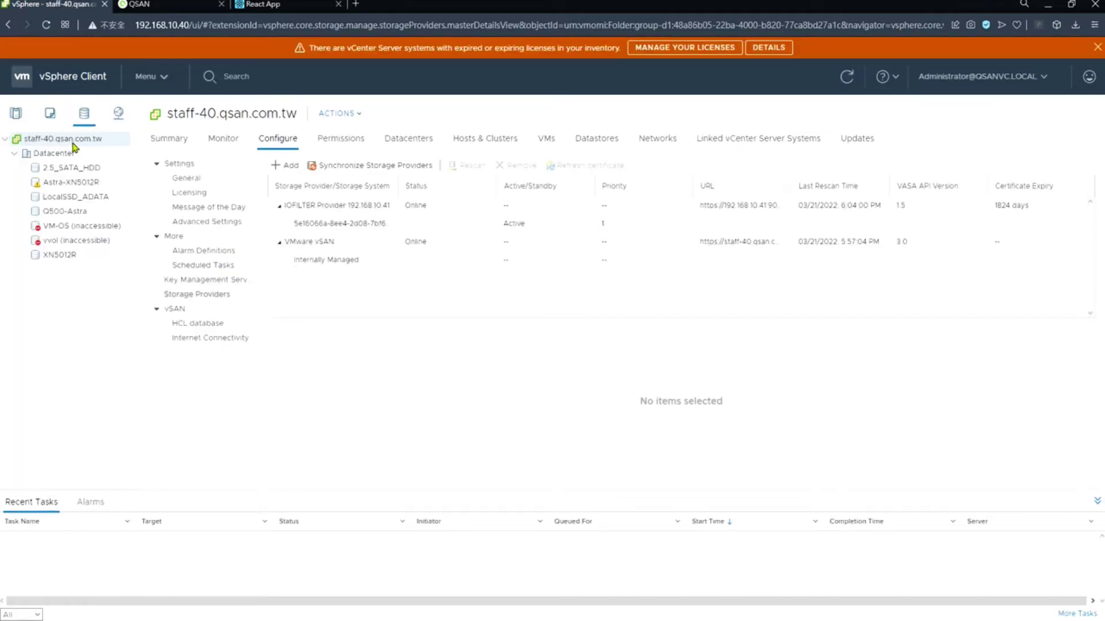
- Check Storage Providers for the certificate error, then re-enter and apply the VASA admin credentials
{"action": "left_click", "coordinate": [281, 143]}
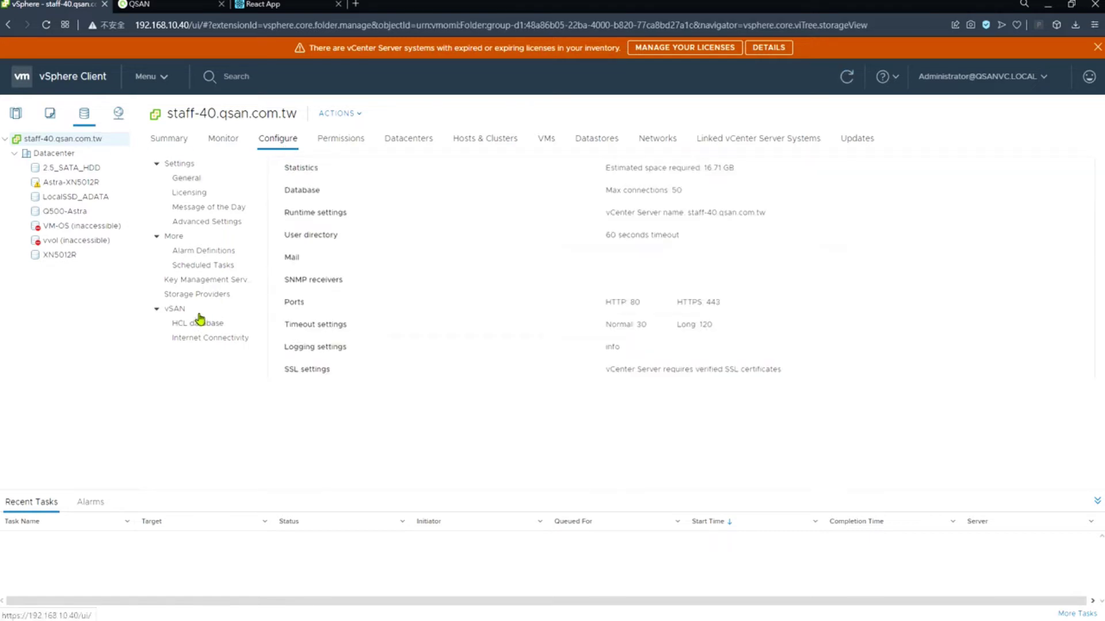
{"action": "left_click", "coordinate": [207, 296]}
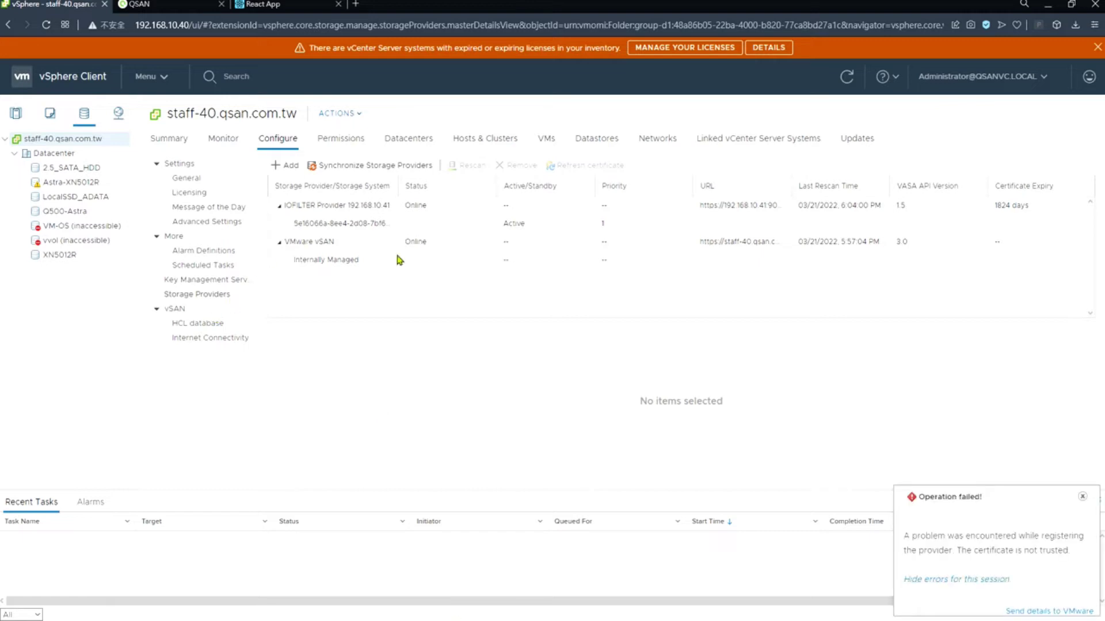
{"action": "left_click", "coordinate": [292, 12]}
{"action": "double_click", "coordinate": [168, 205]}
{"action": "type", "text": "admin"}
{"action": "key", "text": "Tab"}
{"action": "type", "text": "123"}
{"action": "left_click", "coordinate": [56, 275]}
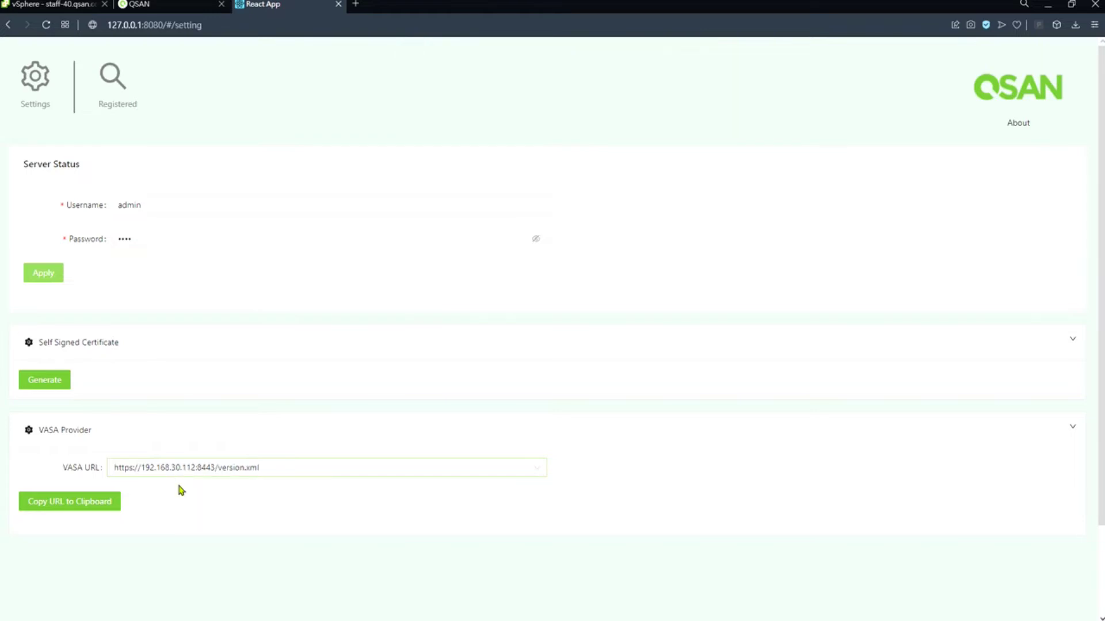
{"action": "left_click", "coordinate": [114, 512]}
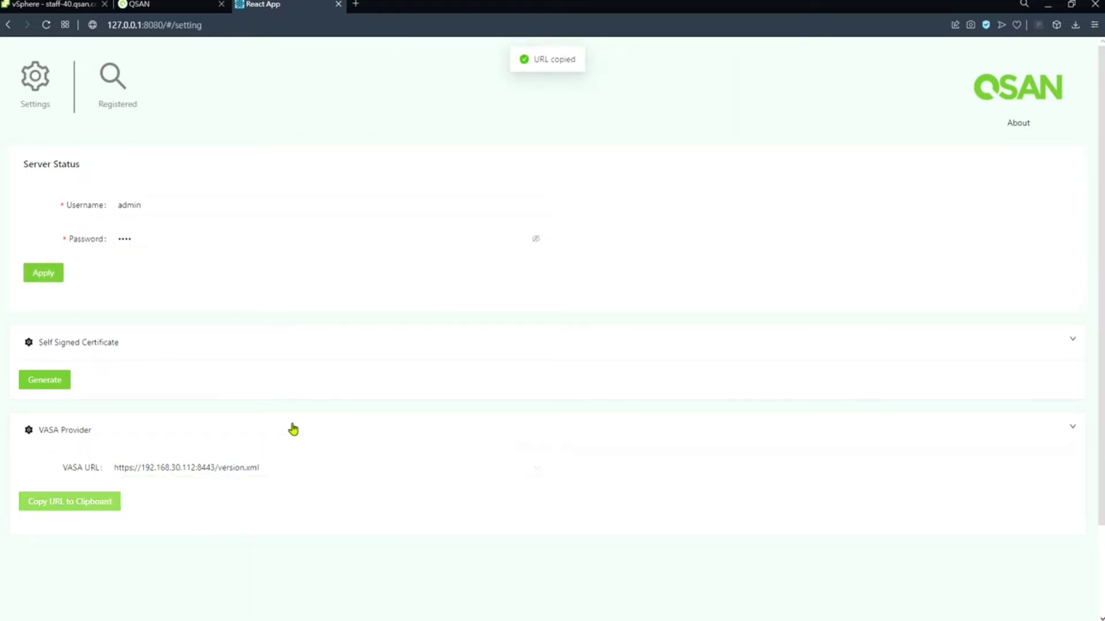
{"action": "left_click", "coordinate": [78, 6]}
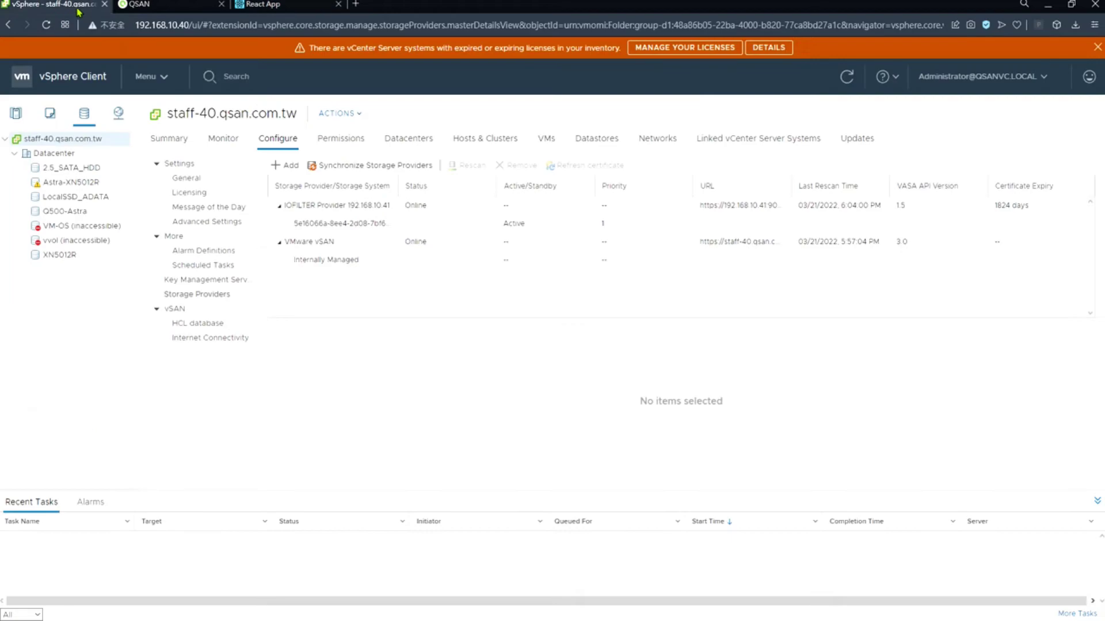
- Register storage provider QSAN with the pasted VASA URL and the admin credentials
{"action": "left_click", "coordinate": [286, 168]}
{"action": "left_click", "coordinate": [533, 275]}
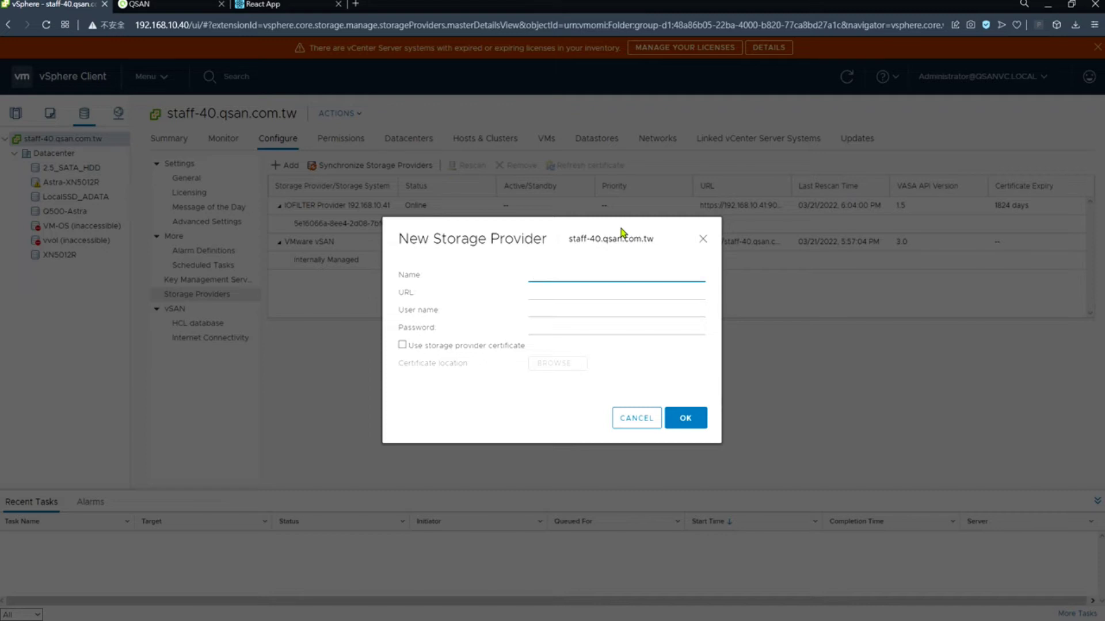
{"action": "type", "text": "QSAN-vvol"}
{"action": "key", "text": "Tab"}
{"action": "key", "text": "ctrl+v"}
{"action": "key", "text": "Tab"}
{"action": "type", "text": "admin"}
{"action": "left_click", "coordinate": [563, 328]}
{"action": "type", "text": "1234"}
{"action": "left_click", "coordinate": [696, 422]}
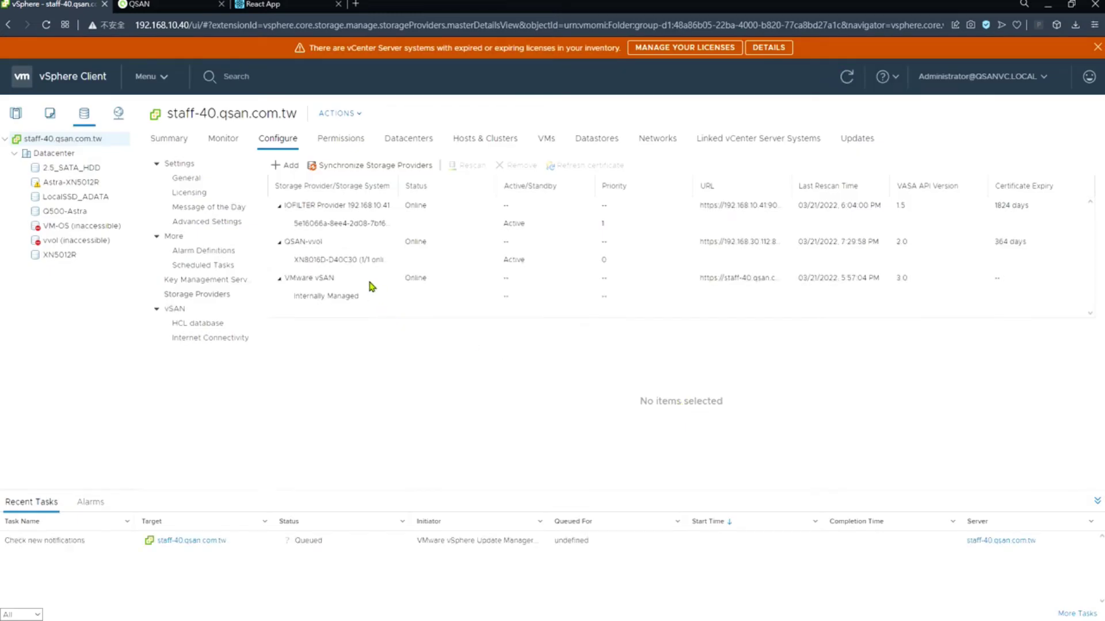
{"action": "left_click", "coordinate": [368, 262]}
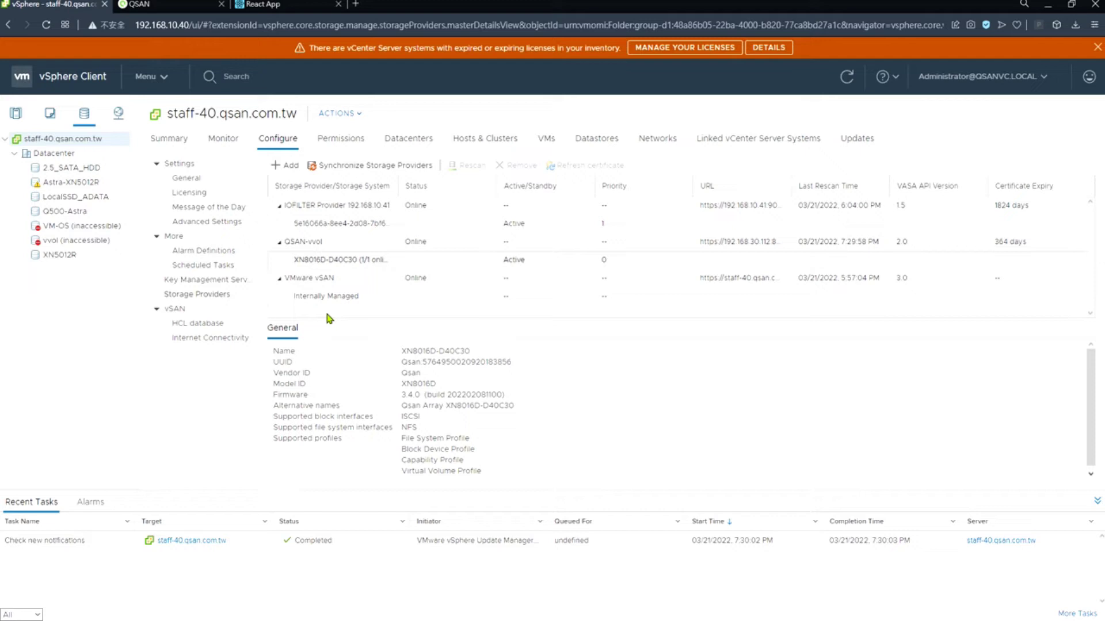
- Open host 192.168.10.41 in the Hosts and Clusters view
{"action": "left_click", "coordinate": [54, 153]}
{"action": "left_click", "coordinate": [16, 113]}
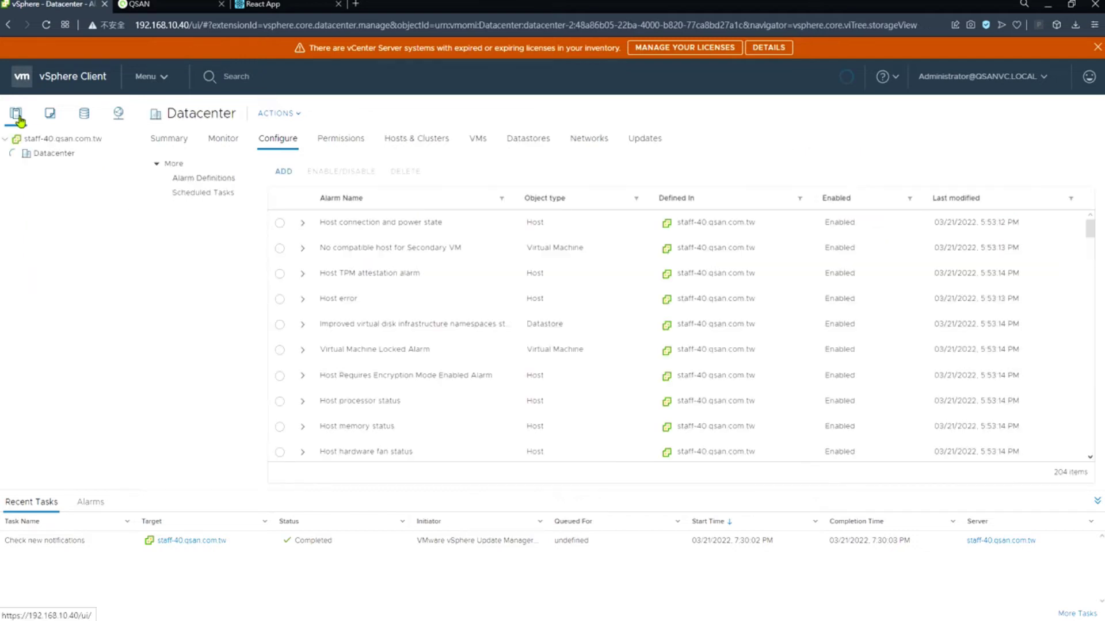
{"action": "left_click", "coordinate": [61, 169]}
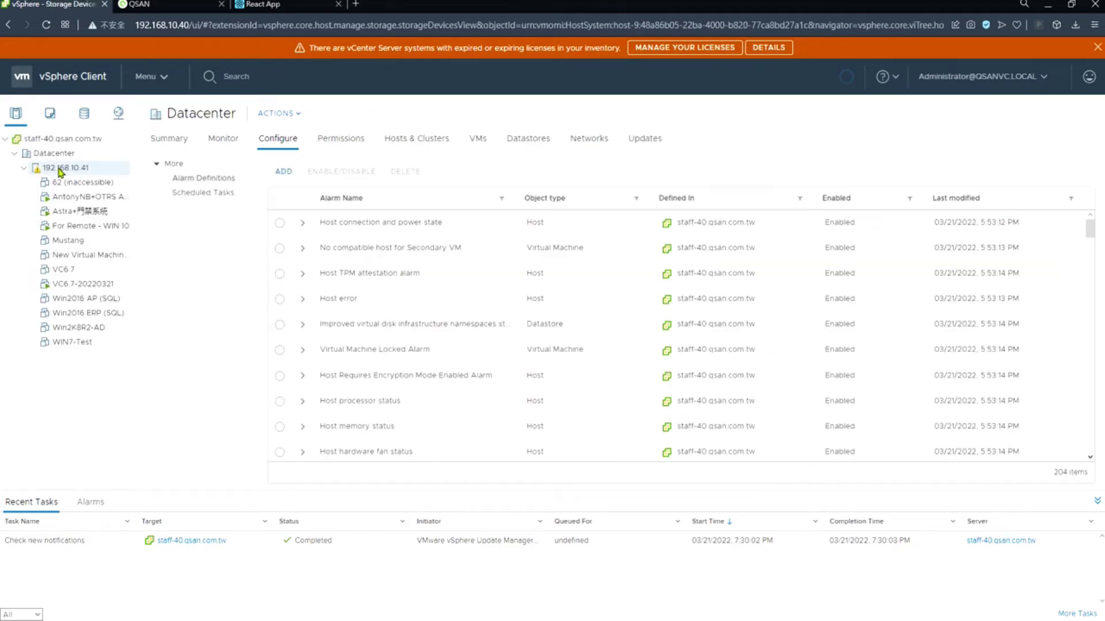
- Show the static discovery targets of iSCSI adapter vmhba64 under the host's storage adapters
{"action": "left_click", "coordinate": [280, 142]}
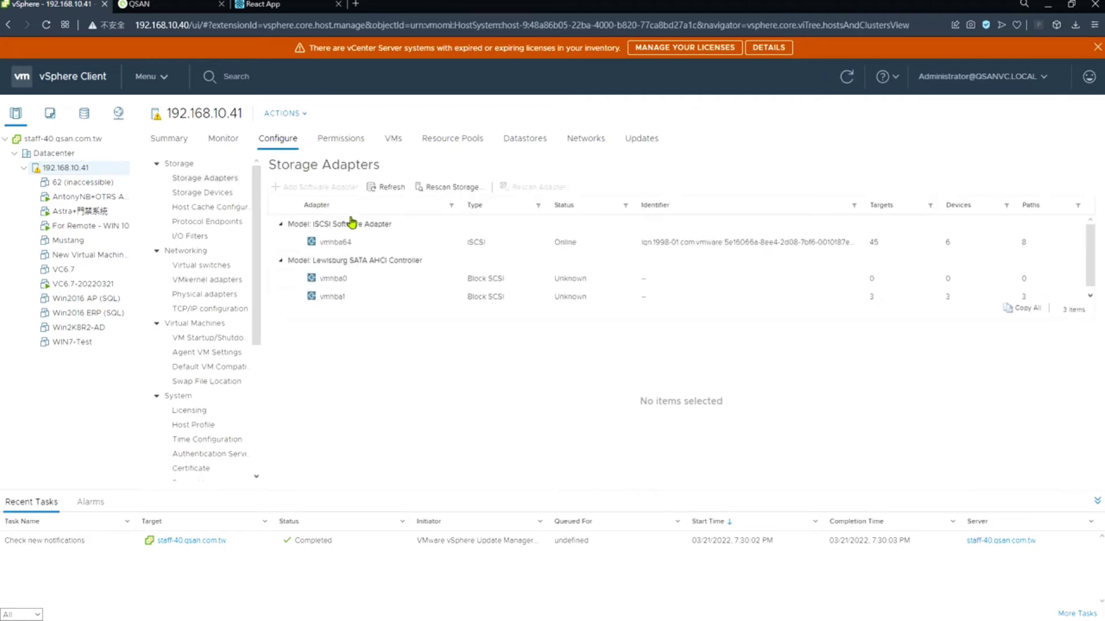
{"action": "left_click", "coordinate": [381, 240]}
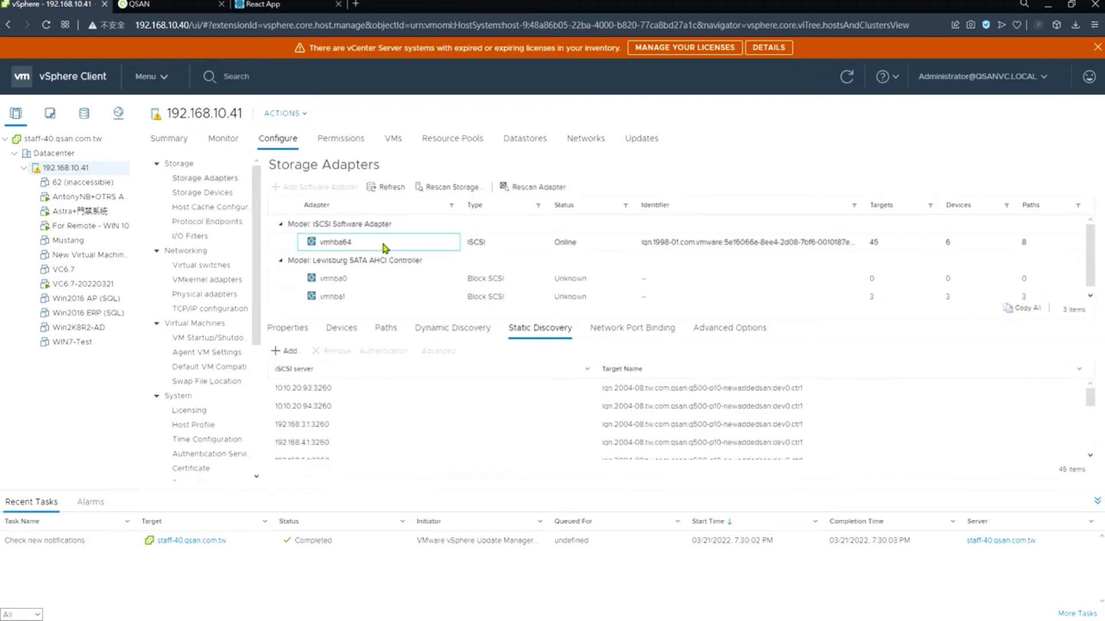
{"action": "left_click", "coordinate": [520, 333]}
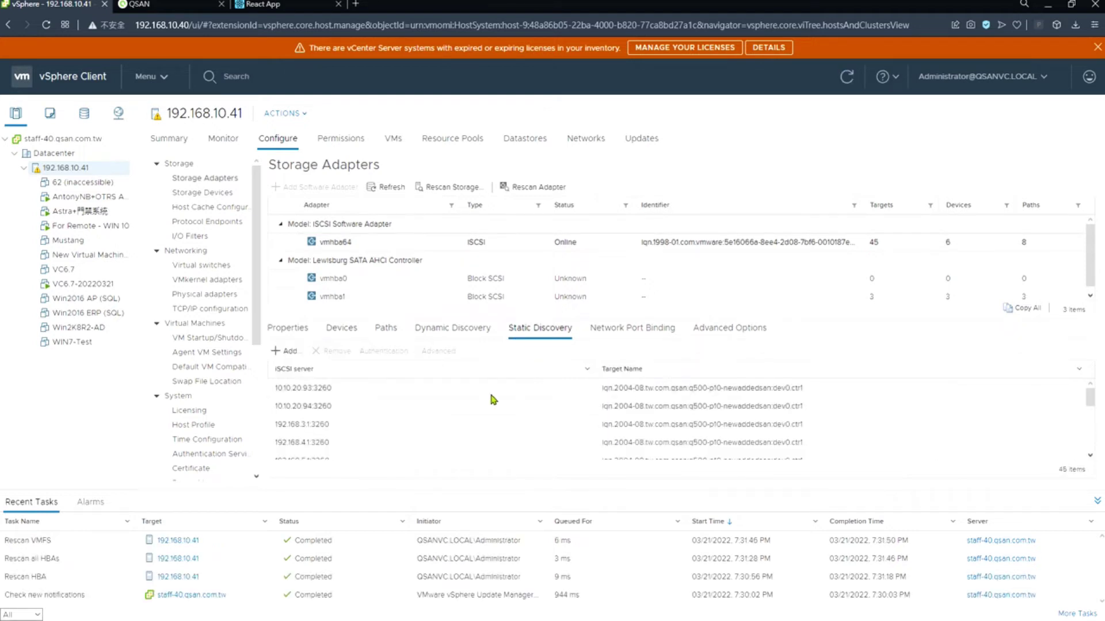
- Start a new static iSCSI target with server address 192.168.195.20
{"action": "left_click", "coordinate": [281, 355]}
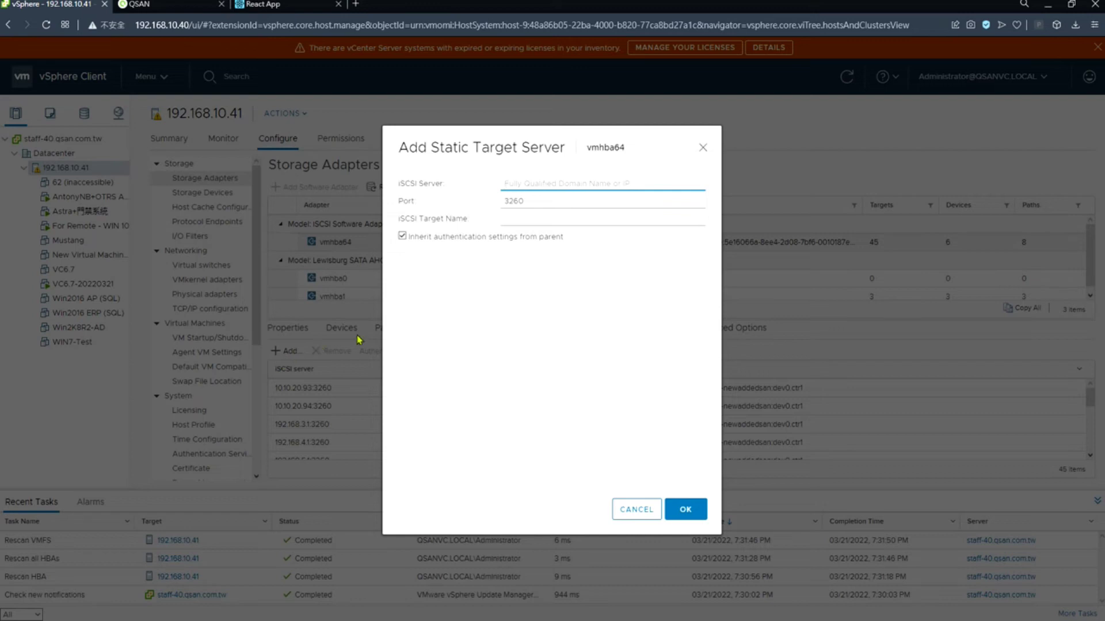
{"action": "type", "text": "192.168.195.20"}
{"action": "key", "text": "Tab"}
- Set the target name to the corrected vvol ctrl1 IQN and add the target on port 3260
{"action": "left_click", "coordinate": [550, 219]}
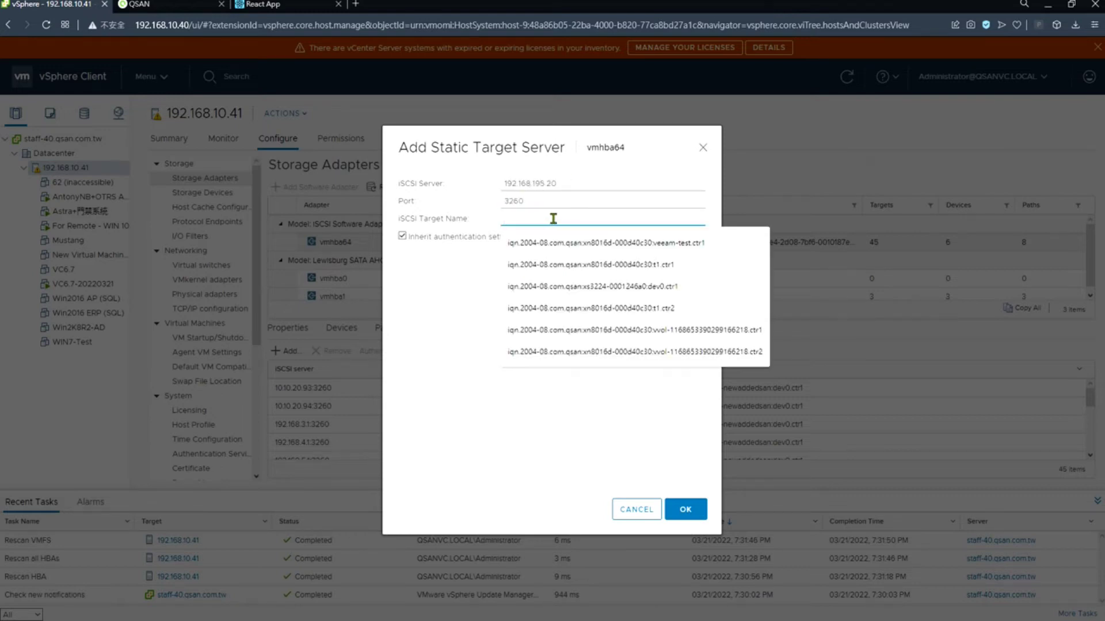
{"action": "left_click", "coordinate": [166, 9]}
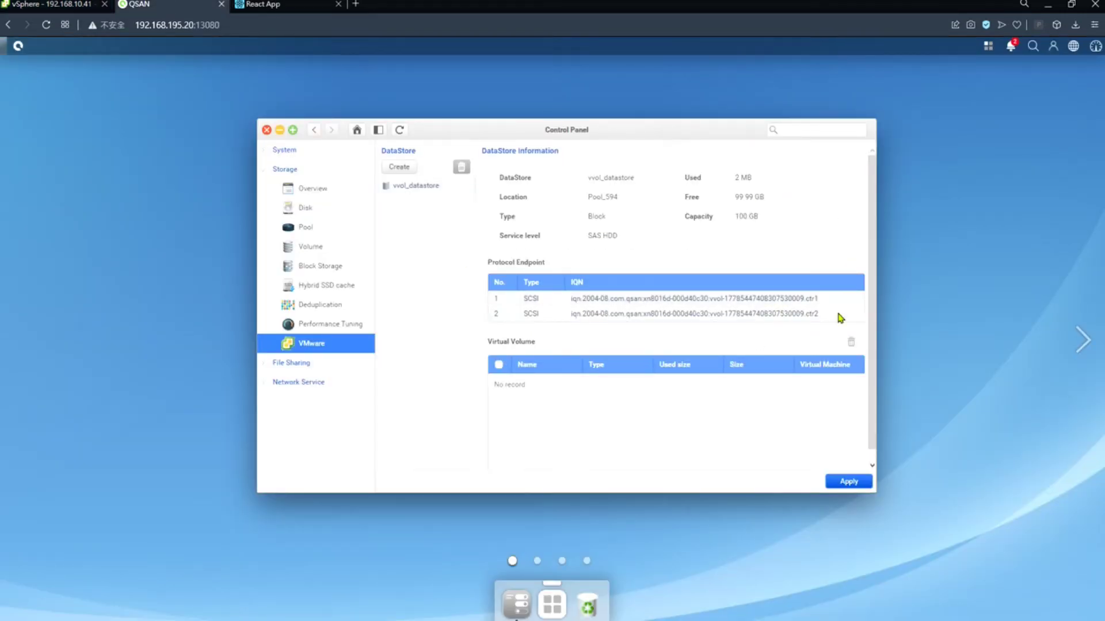
{"action": "left_click", "coordinate": [51, 4]}
{"action": "left_click", "coordinate": [533, 218]}
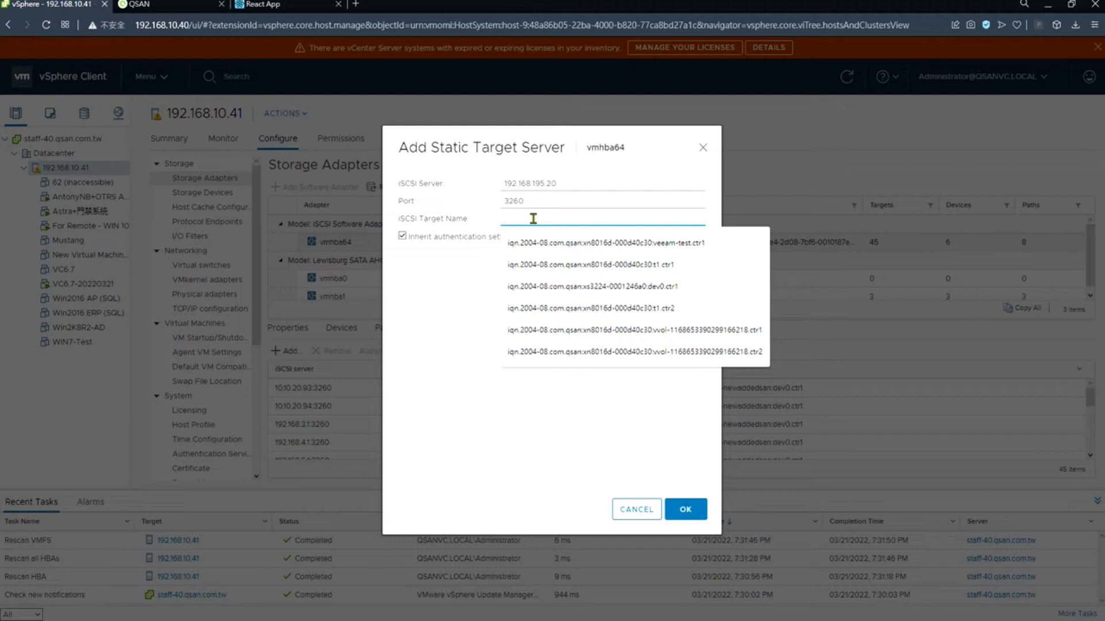
{"action": "left_click", "coordinate": [574, 329]}
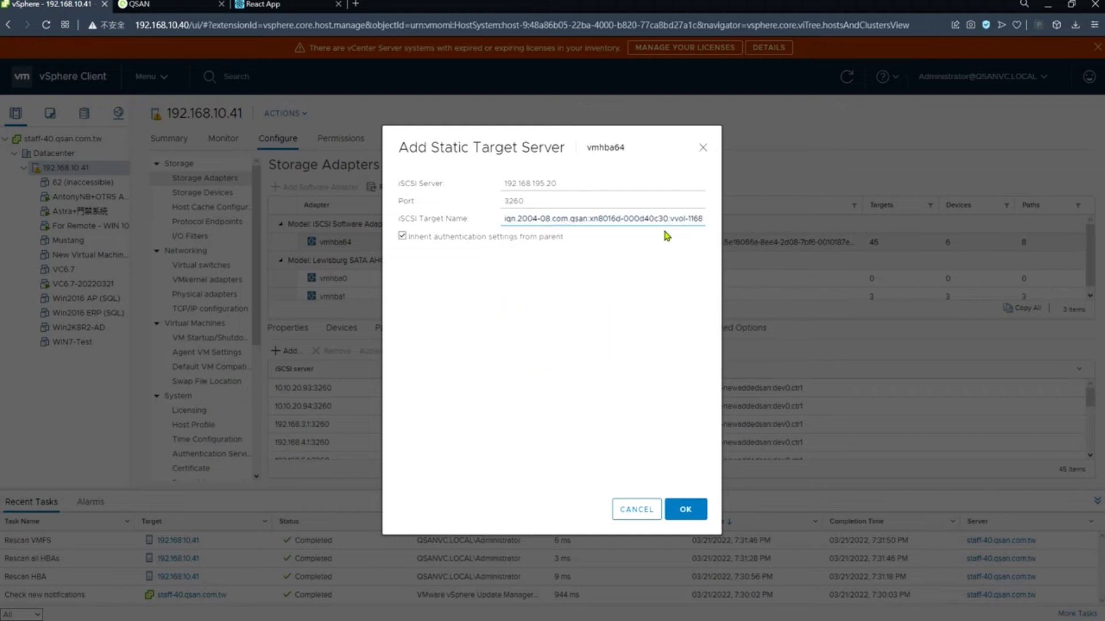
{"action": "left_click_drag", "start_coordinate": [624, 218], "coordinate": [766, 230]}
{"action": "left_click_drag", "start_coordinate": [687, 219], "coordinate": [608, 218]}
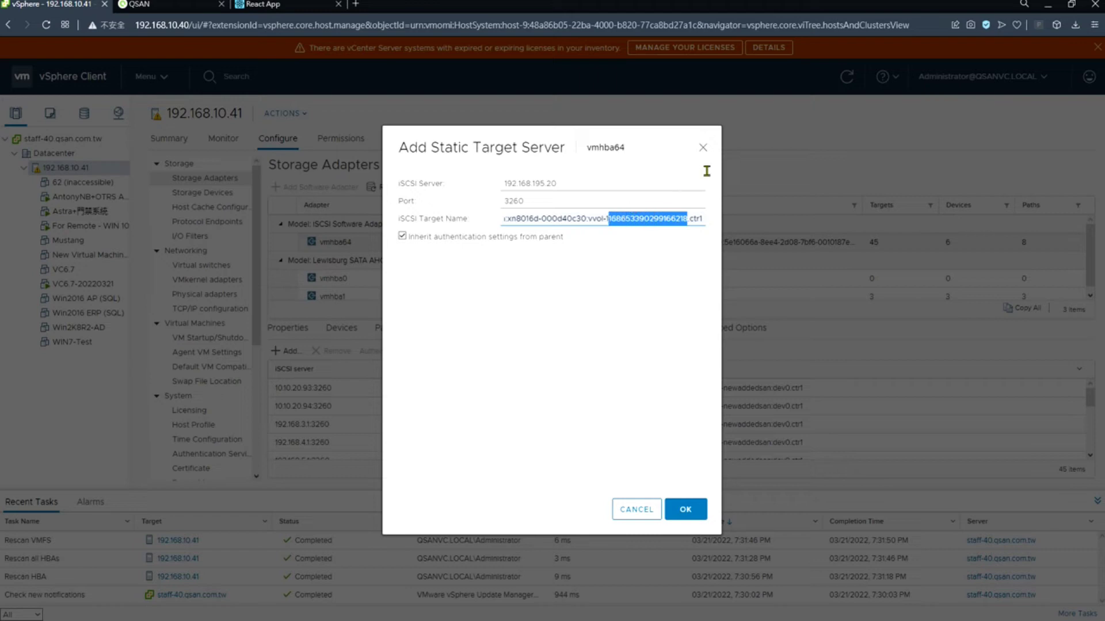
{"action": "key", "text": "BackSpace"}
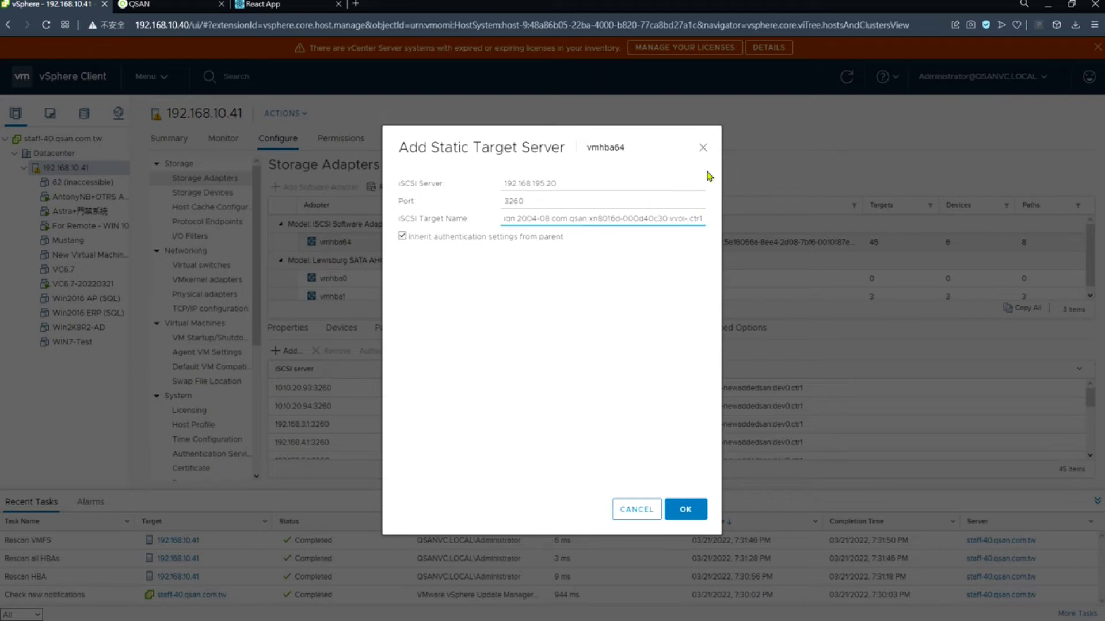
{"action": "type", "text": "1778544"}
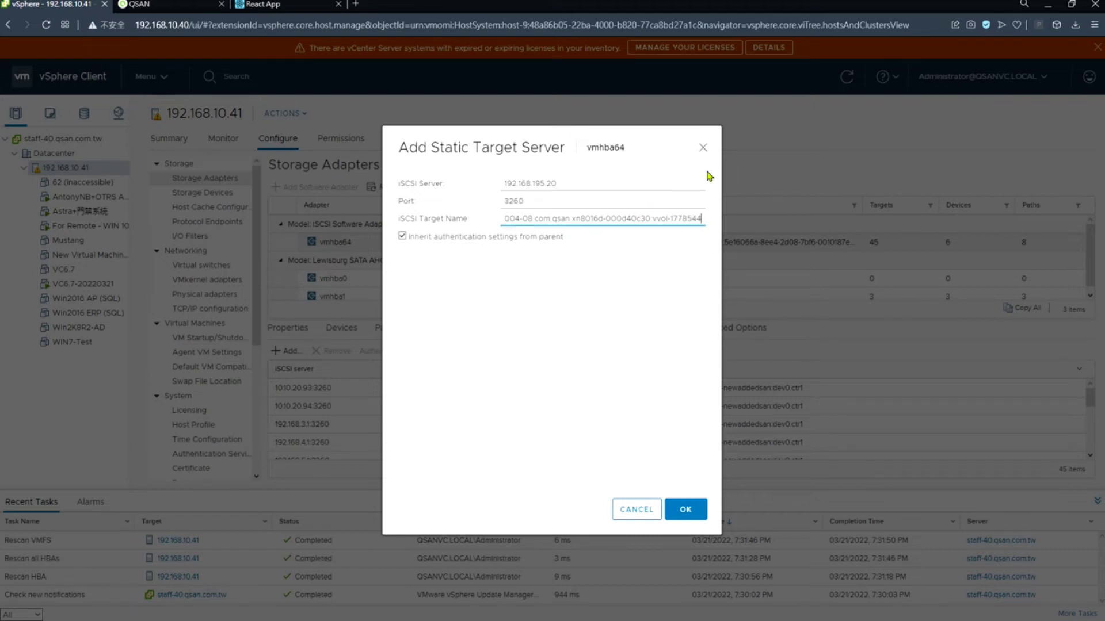
{"action": "type", "text": "7408"}
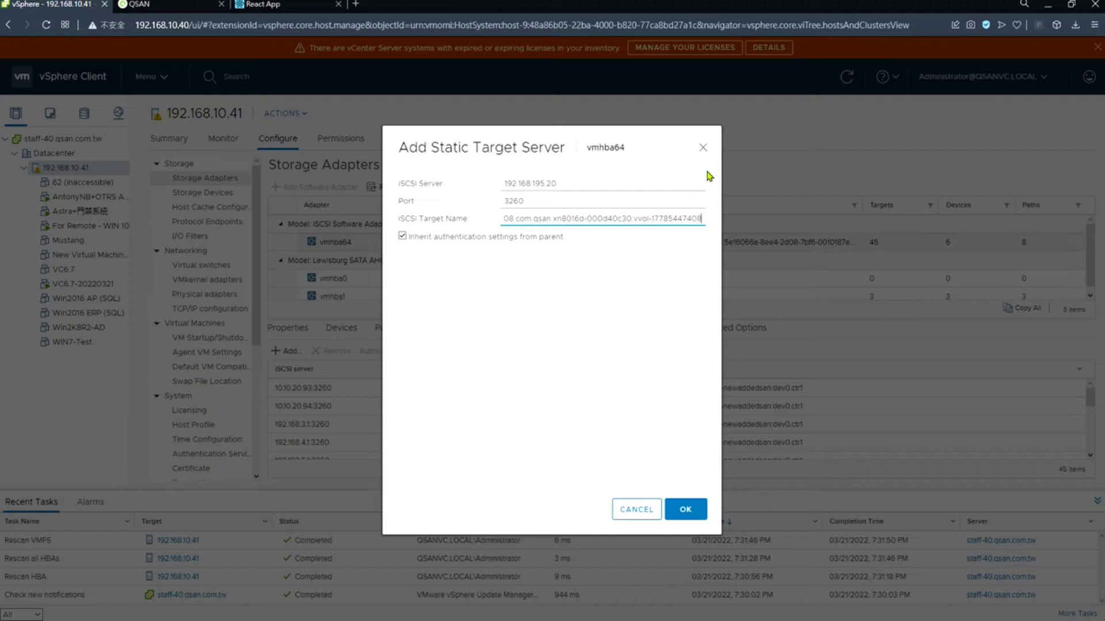
{"action": "type", "text": "307530009.ctrl"}
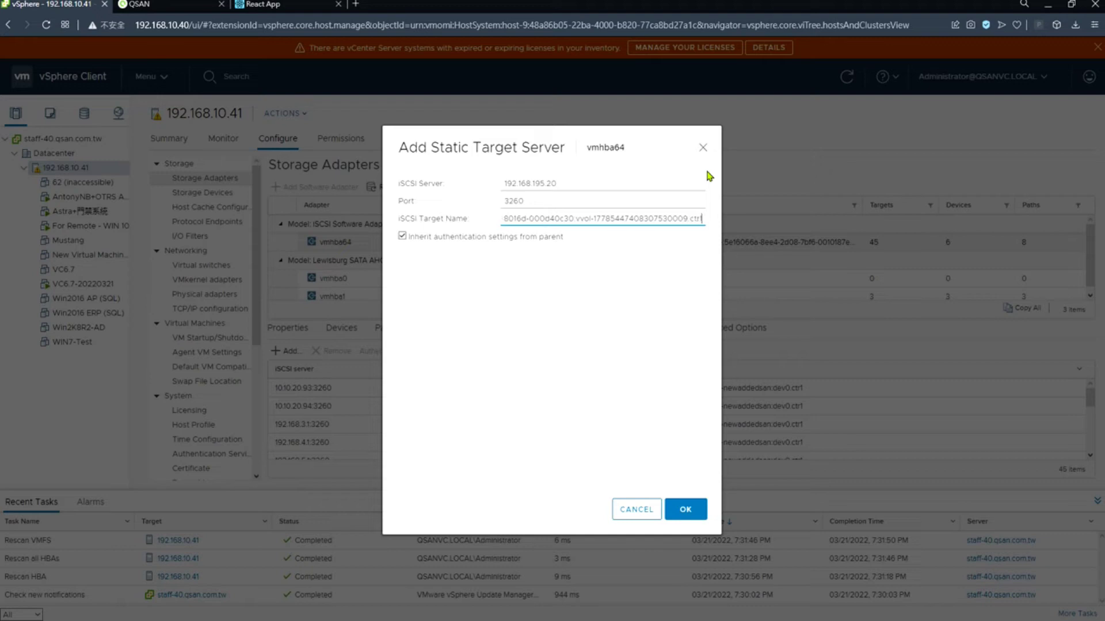
{"action": "key", "text": "ctrl+a"}
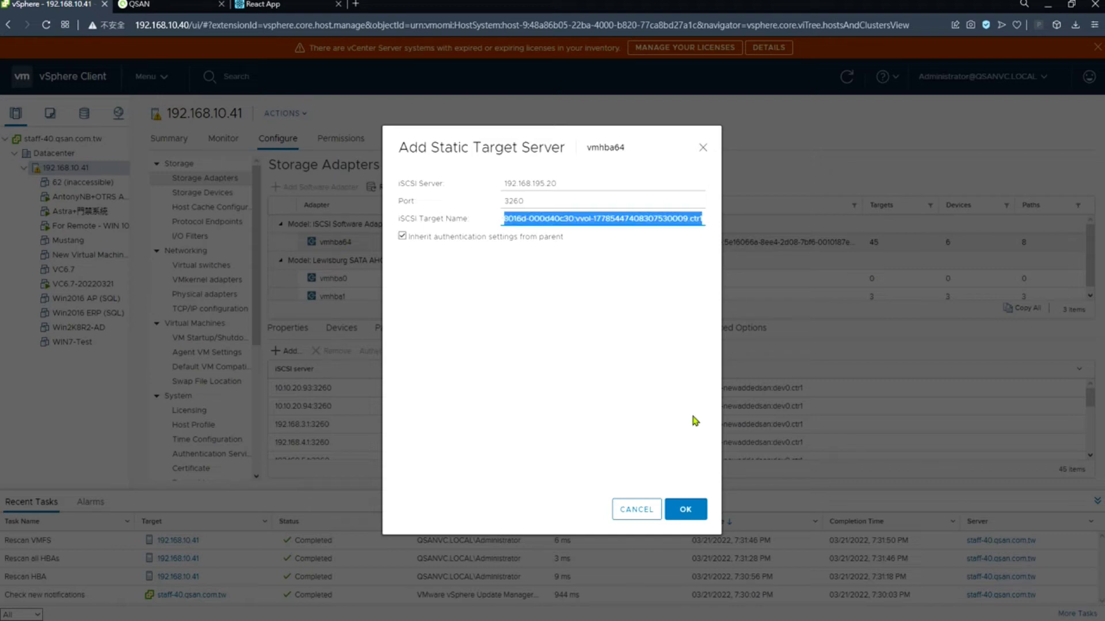
{"action": "left_click", "coordinate": [685, 510]}
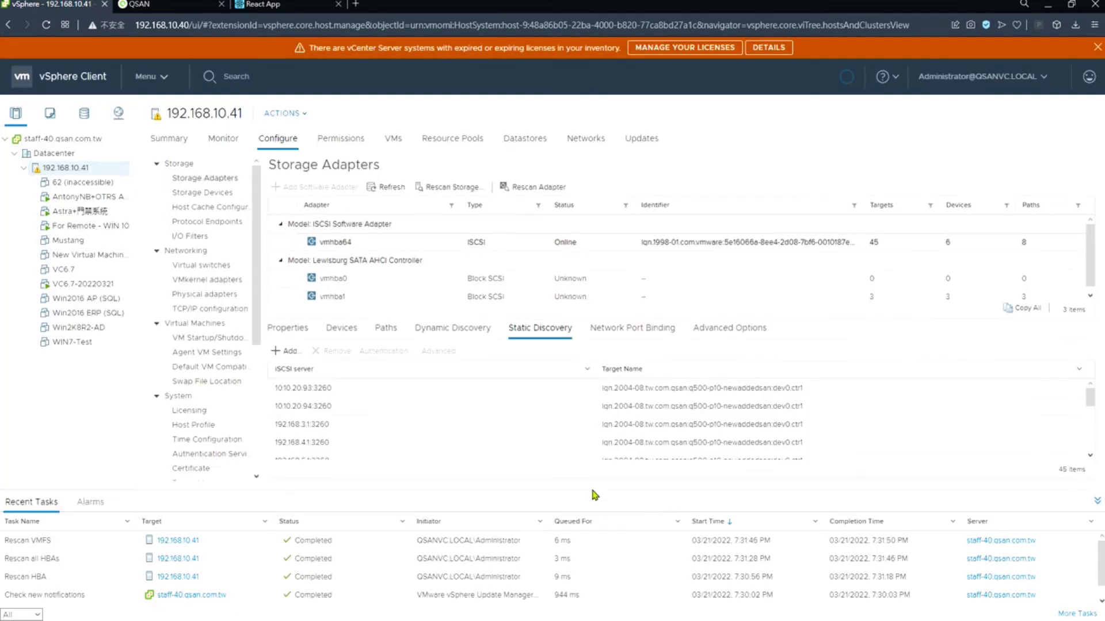
- Add a second static target at 192.168.195.20 using the ctrl2 version of the vvol IQN
{"action": "left_click", "coordinate": [283, 352]}
{"action": "left_click", "coordinate": [552, 185]}
{"action": "left_click", "coordinate": [568, 231]}
{"action": "left_click", "coordinate": [619, 221]}
{"action": "left_click", "coordinate": [650, 247]}
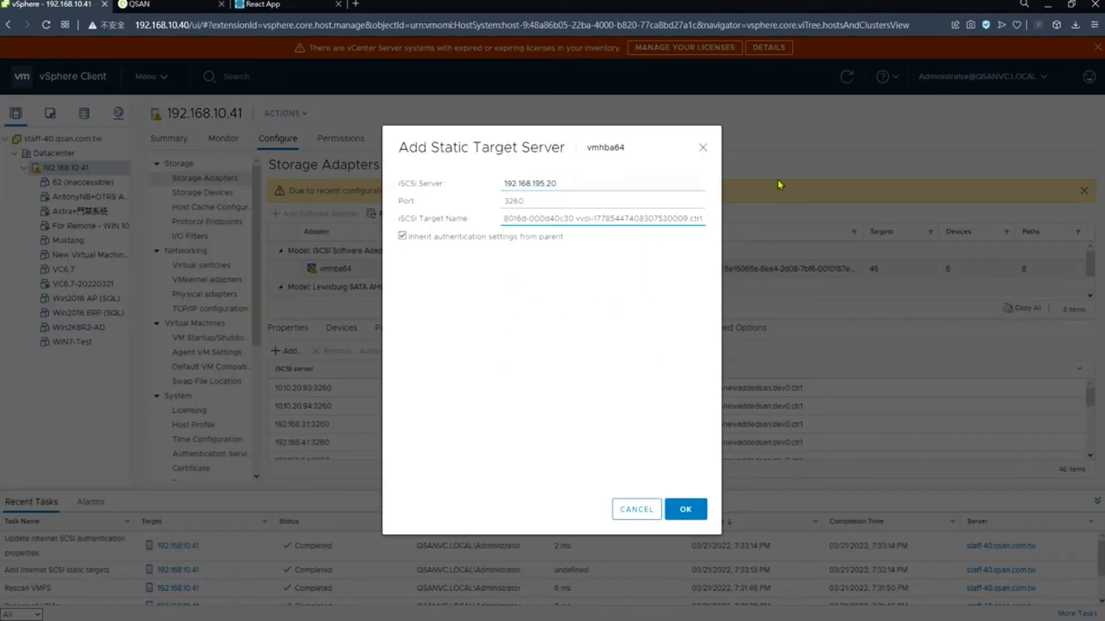
{"action": "key", "text": "BackSpace"}
{"action": "type", "text": "2"}
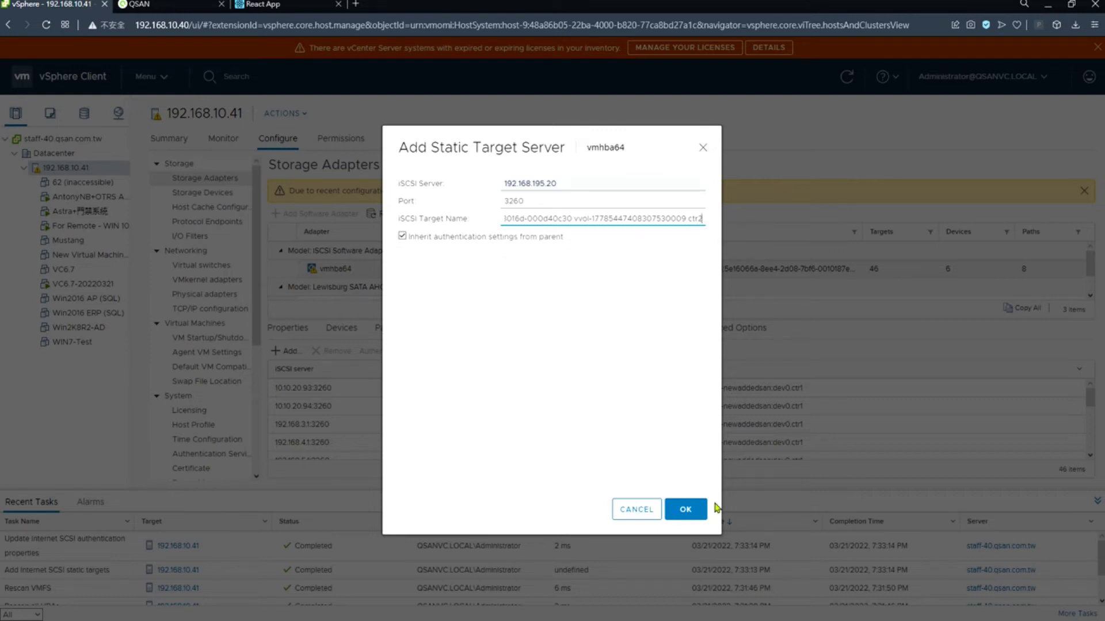
{"action": "left_click", "coordinate": [695, 510]}
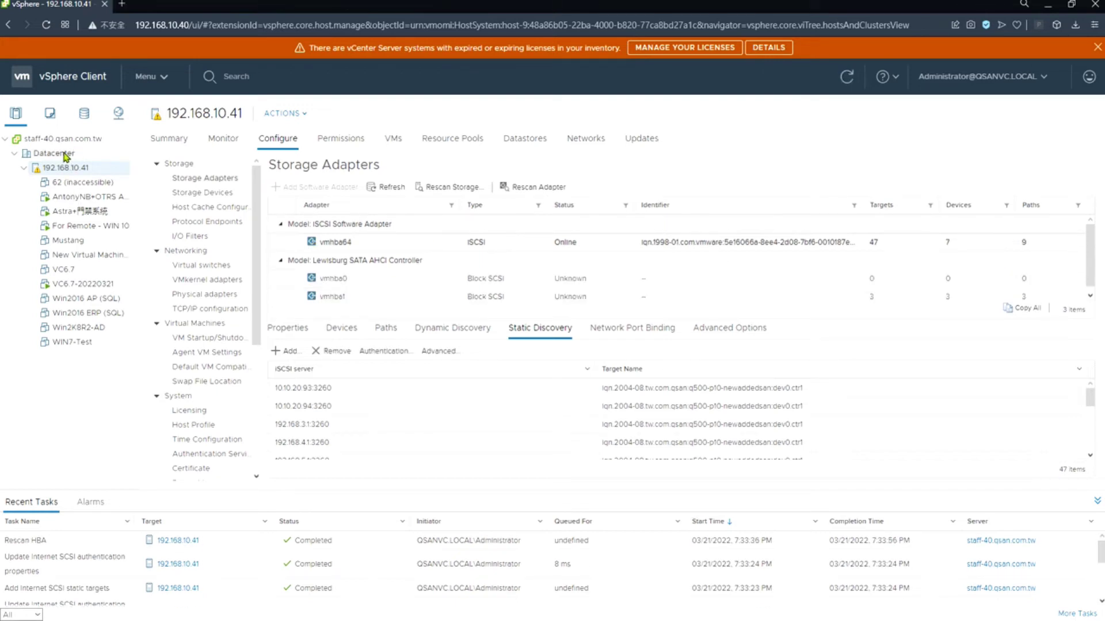
- From the Datacenter in the storage view, begin a new datastore of type VVol
{"action": "left_click", "coordinate": [84, 118]}
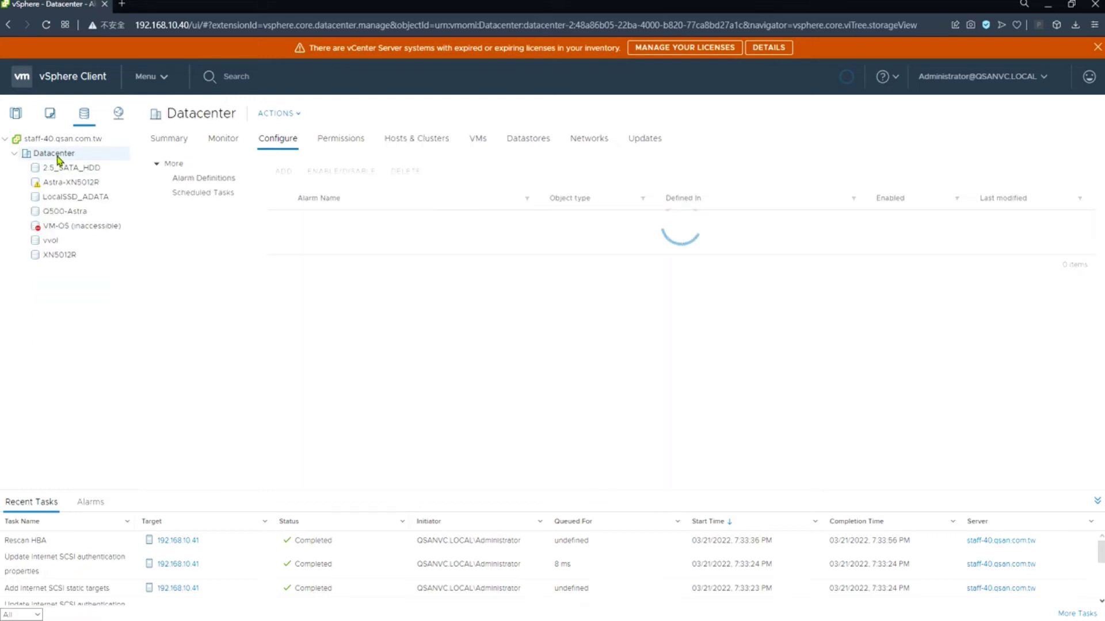
{"action": "right_click", "coordinate": [57, 157]}
{"action": "mouse_move", "coordinate": [148, 317]}
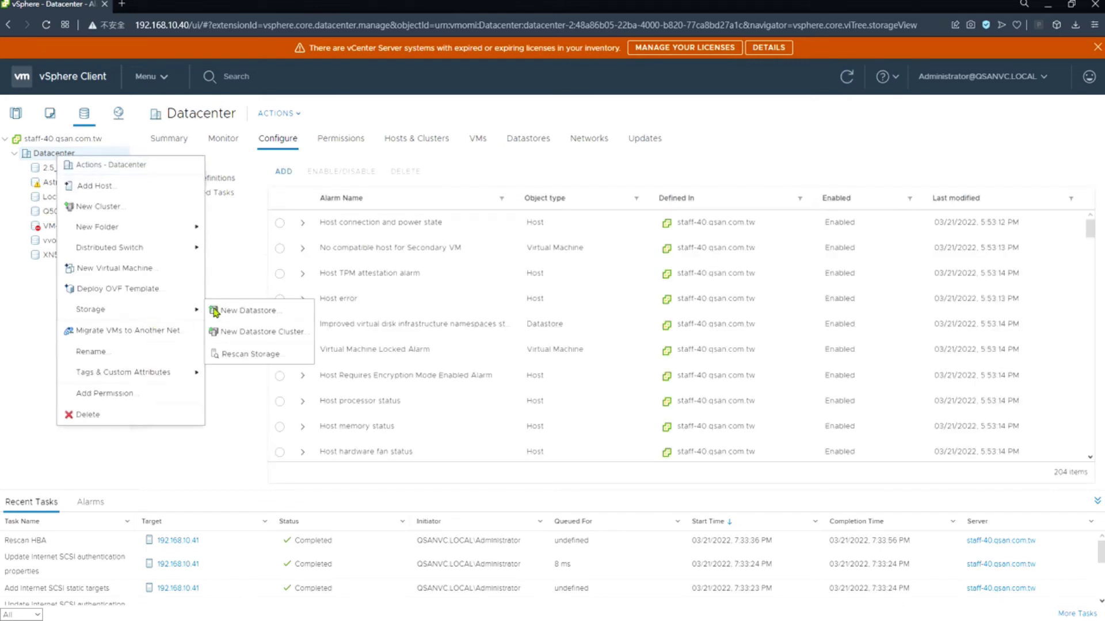
{"action": "left_click", "coordinate": [215, 312]}
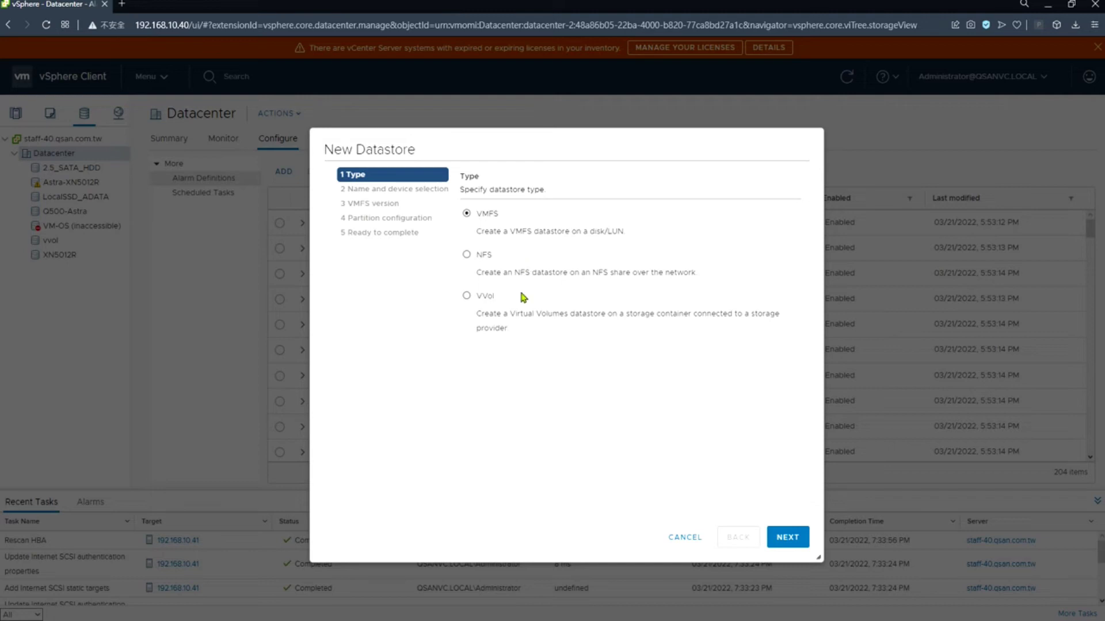
{"action": "left_click", "coordinate": [468, 296]}
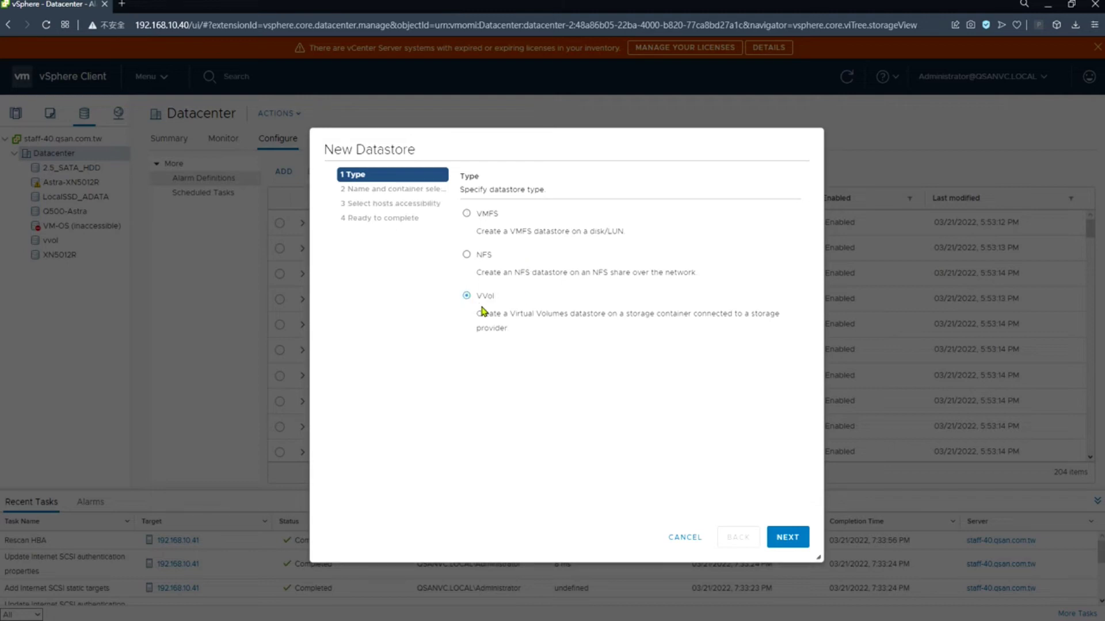
{"action": "left_click", "coordinate": [778, 534]}
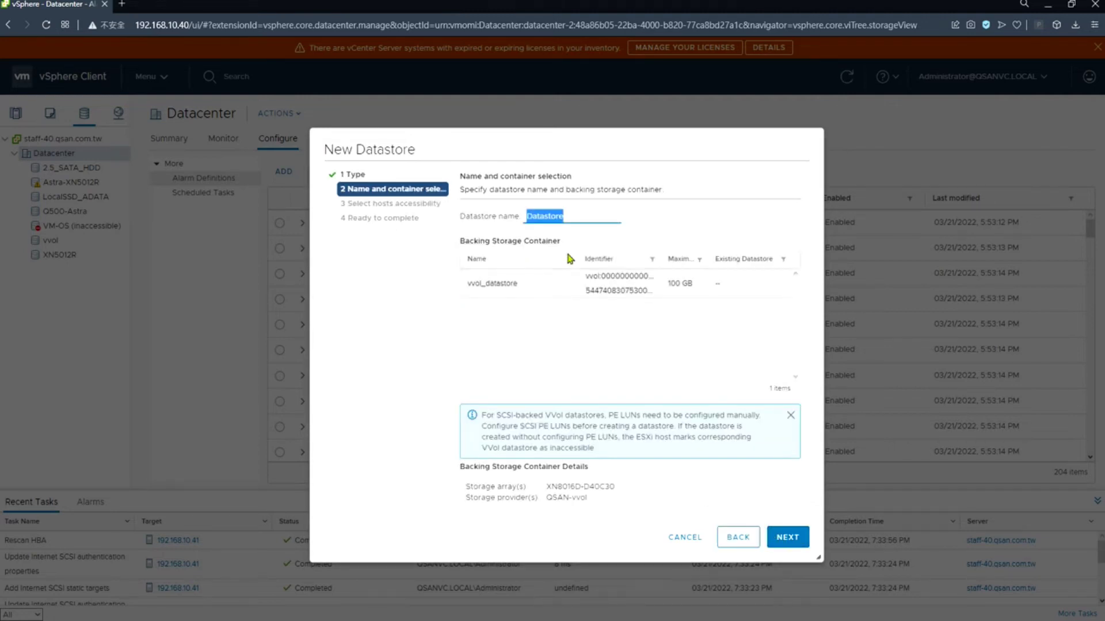
- Name it Datastore-vvol on the vvol_datastore container, grant host 192.168.10.41 access, and finish
{"action": "left_click", "coordinate": [598, 209]}
{"action": "type", "text": "-vvol"}
{"action": "left_click", "coordinate": [630, 289]}
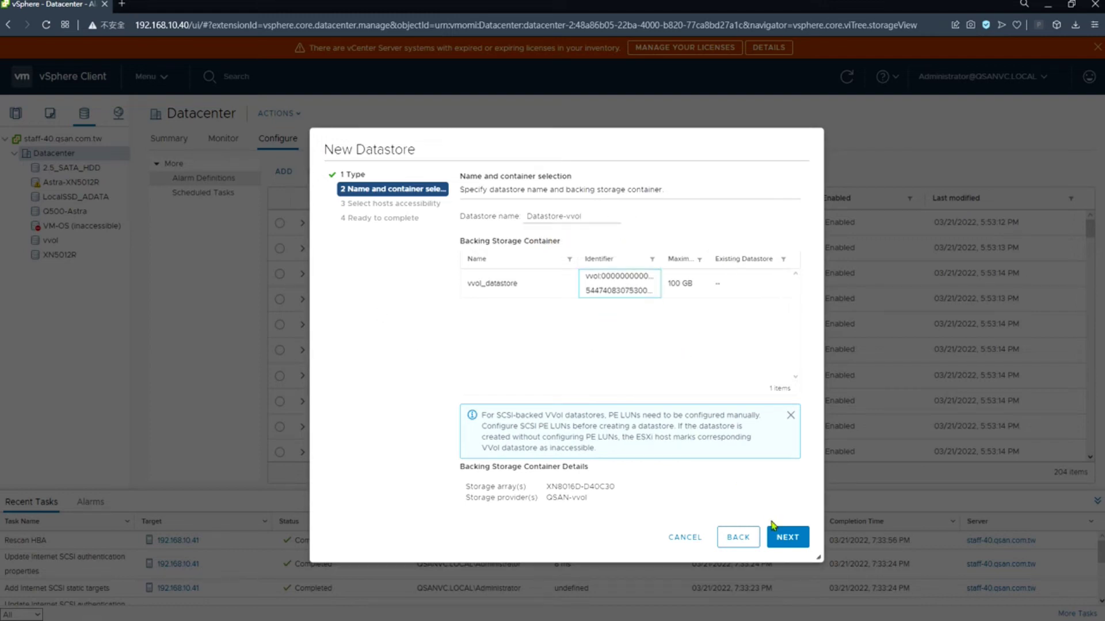
{"action": "left_click", "coordinate": [786, 539]}
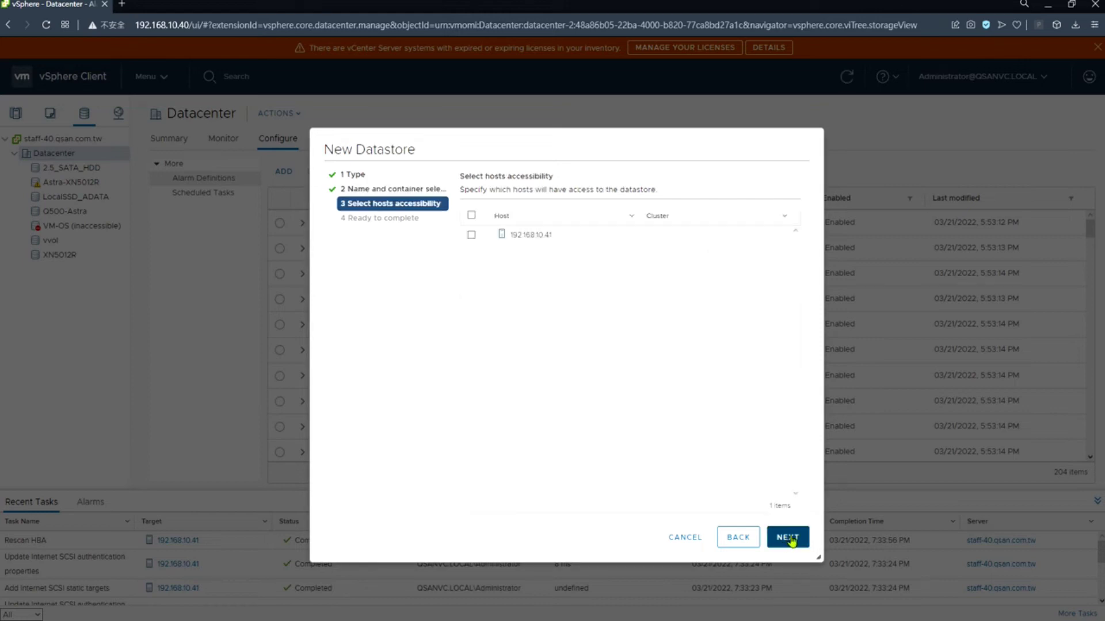
{"action": "left_click", "coordinate": [472, 235]}
{"action": "left_click", "coordinate": [788, 537]}
{"action": "left_click", "coordinate": [797, 542]}
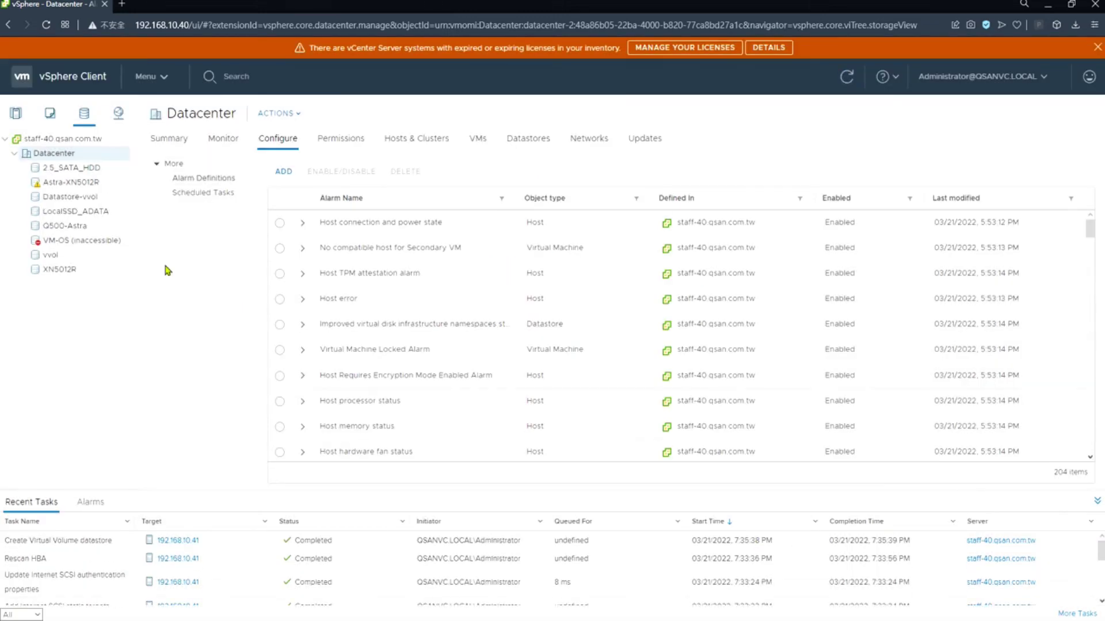
- Select Datastore-vvol and launch New Virtual Machine from its actions menu
{"action": "left_click", "coordinate": [93, 197]}
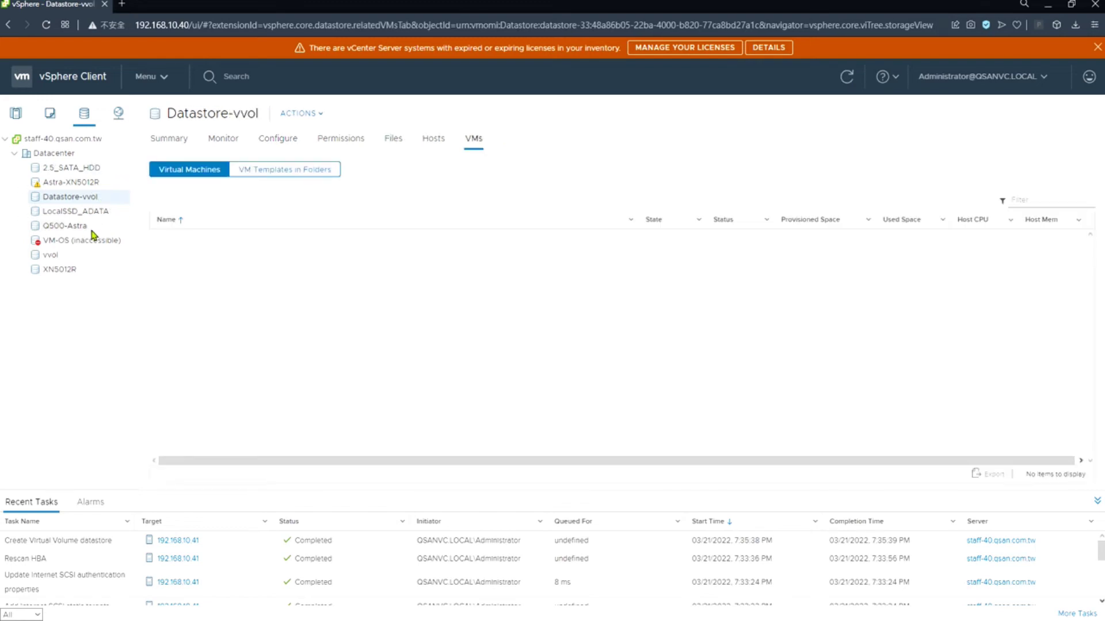
{"action": "right_click", "coordinate": [90, 201]}
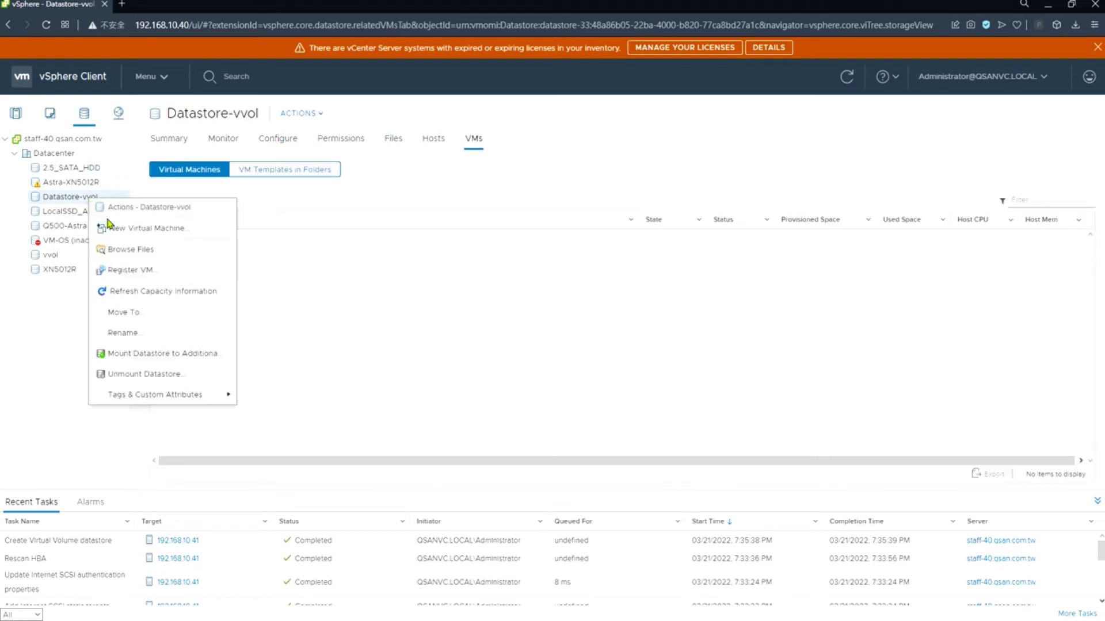
{"action": "left_click", "coordinate": [118, 235]}
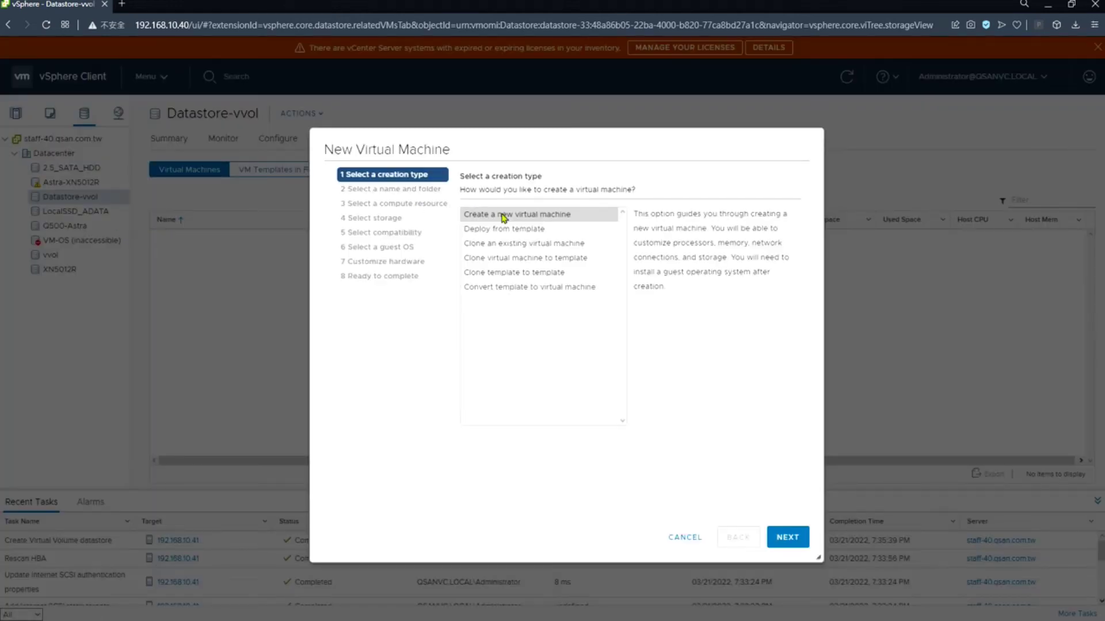
- Create a new VM placed in Datacenter and running on host 192.168.10.41
{"action": "left_click", "coordinate": [507, 217]}
{"action": "left_click", "coordinate": [787, 537]}
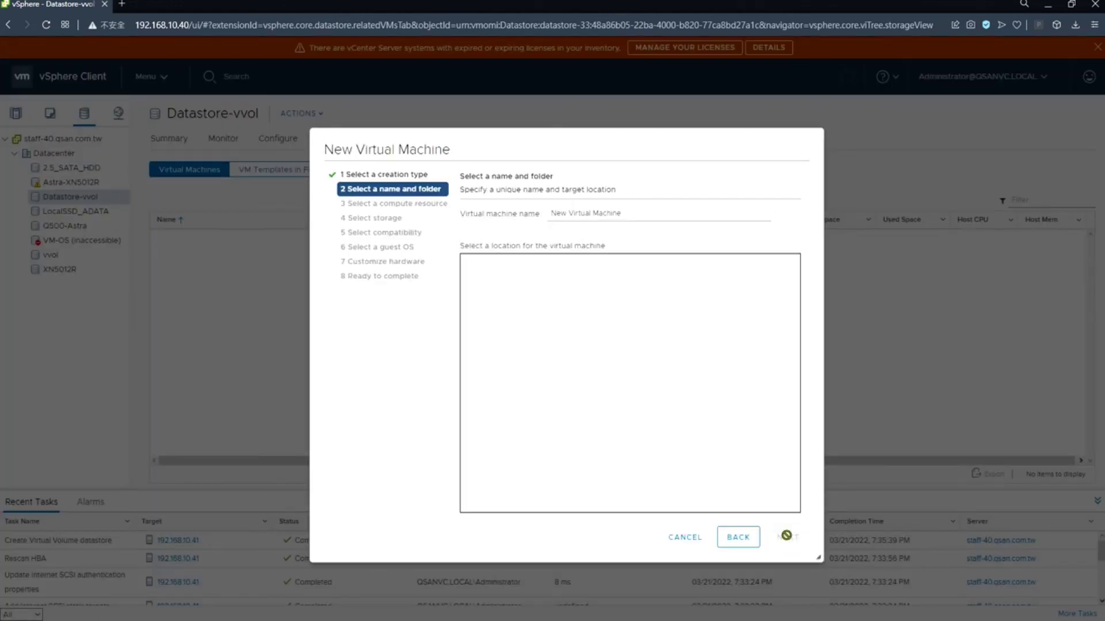
{"action": "left_click", "coordinate": [495, 284]}
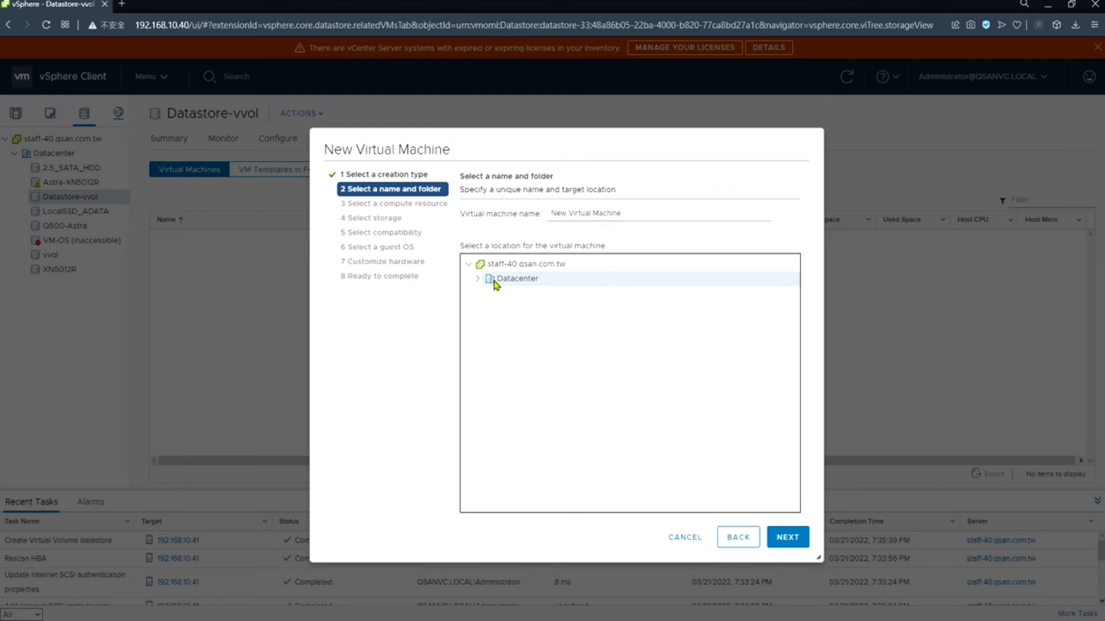
{"action": "left_click", "coordinate": [786, 537]}
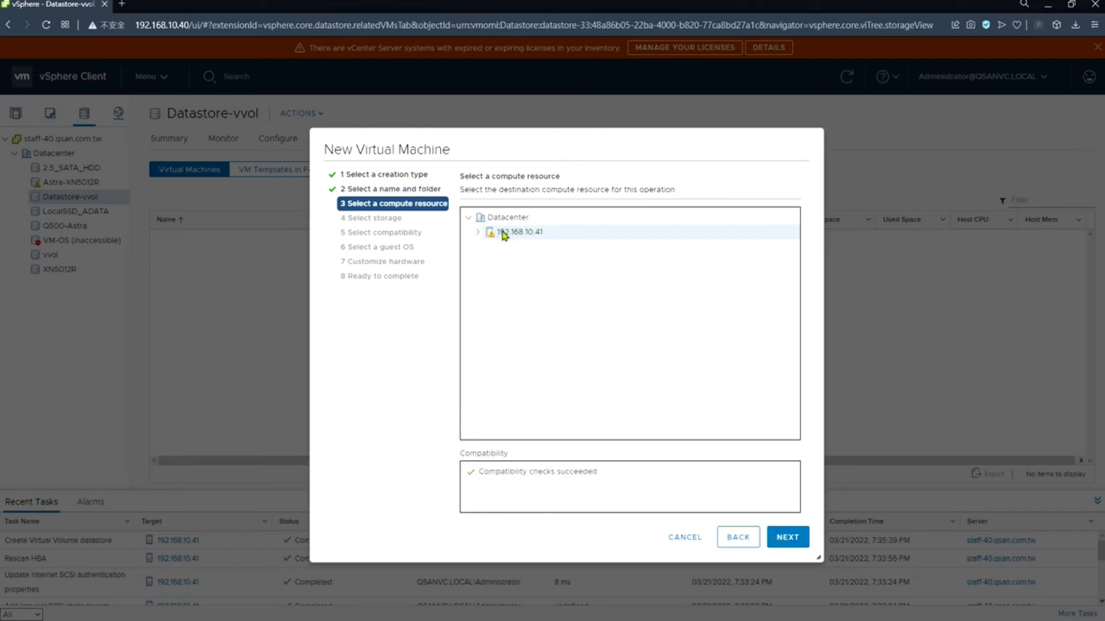
{"action": "left_click", "coordinate": [478, 233]}
{"action": "left_click", "coordinate": [786, 538]}
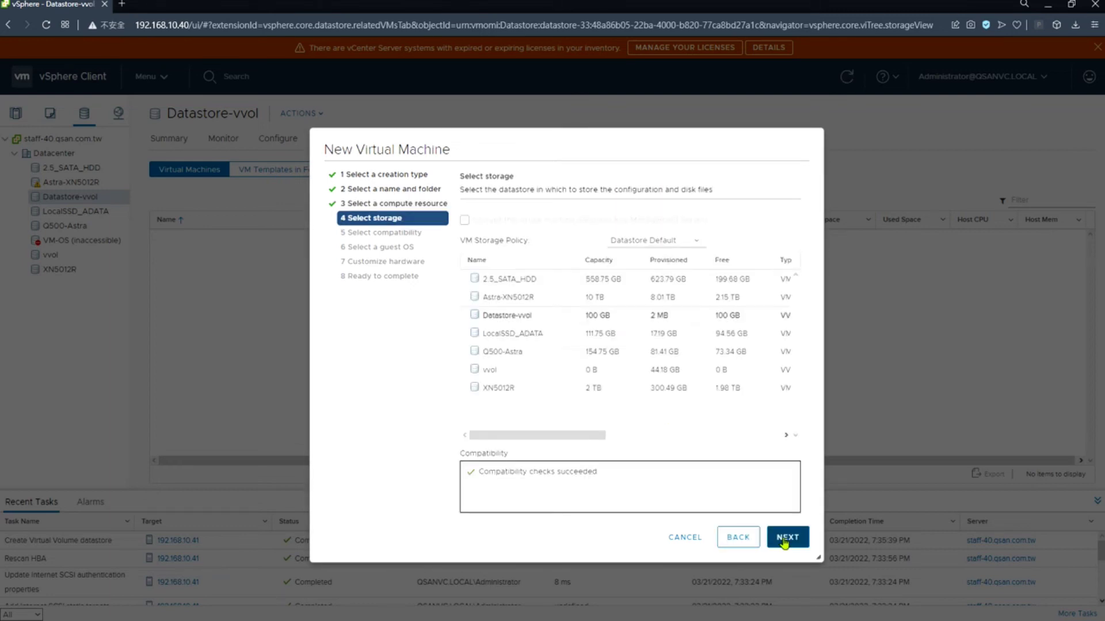
- Store the VM on Datastore-vvol, keep default compatibility, guest OS and hardware, and finish
{"action": "left_click", "coordinate": [564, 321]}
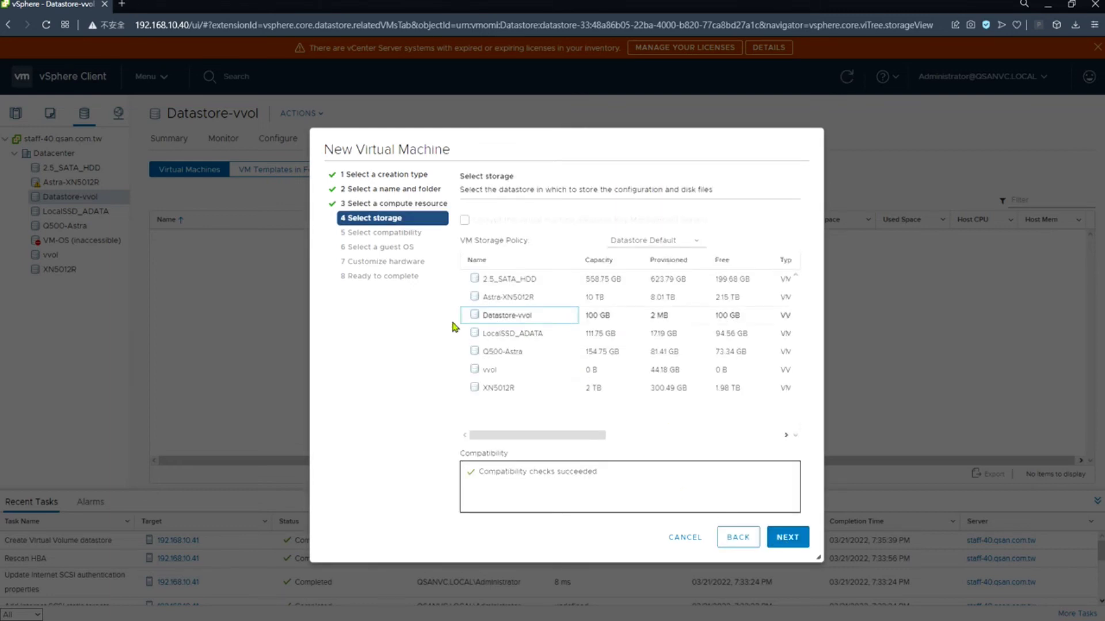
{"action": "left_click", "coordinate": [795, 544]}
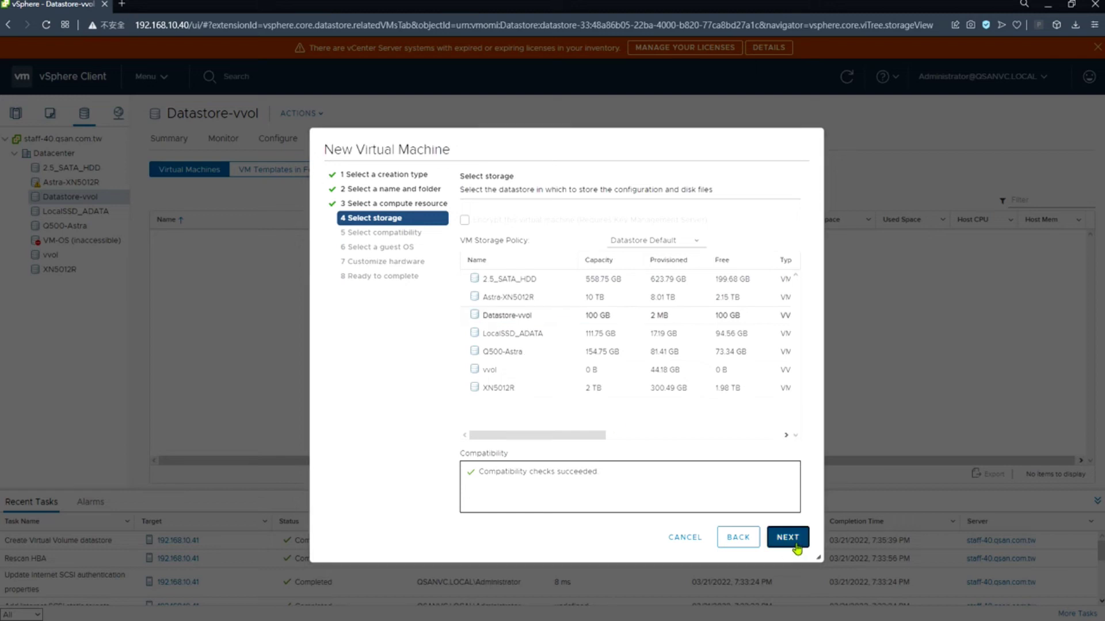
{"action": "left_click", "coordinate": [799, 543]}
{"action": "left_click", "coordinate": [799, 543]}
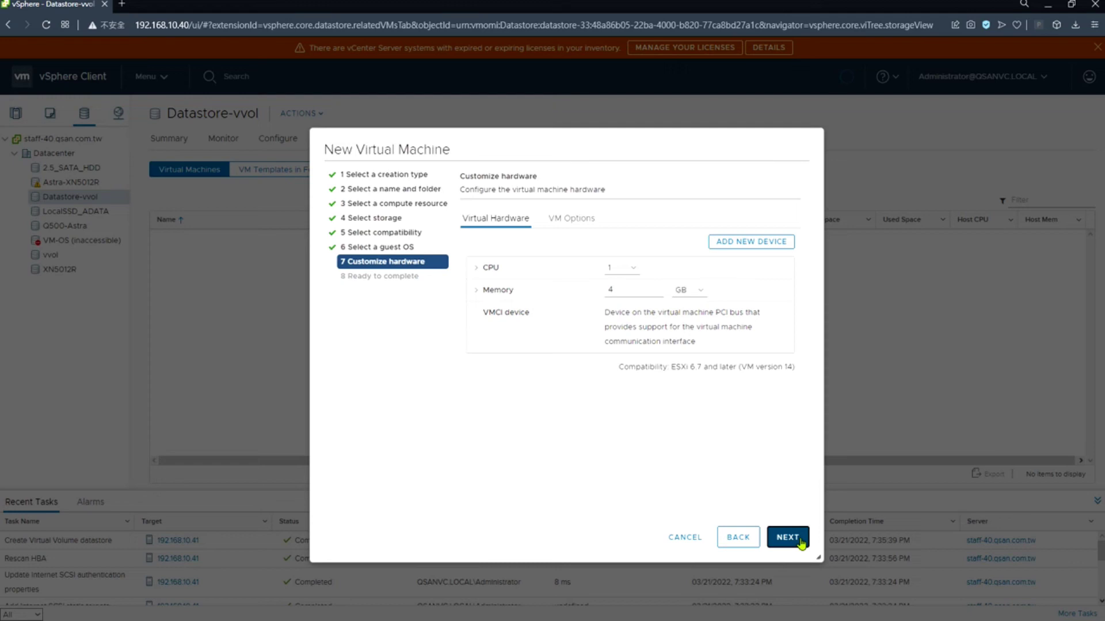
{"action": "left_click", "coordinate": [787, 538]}
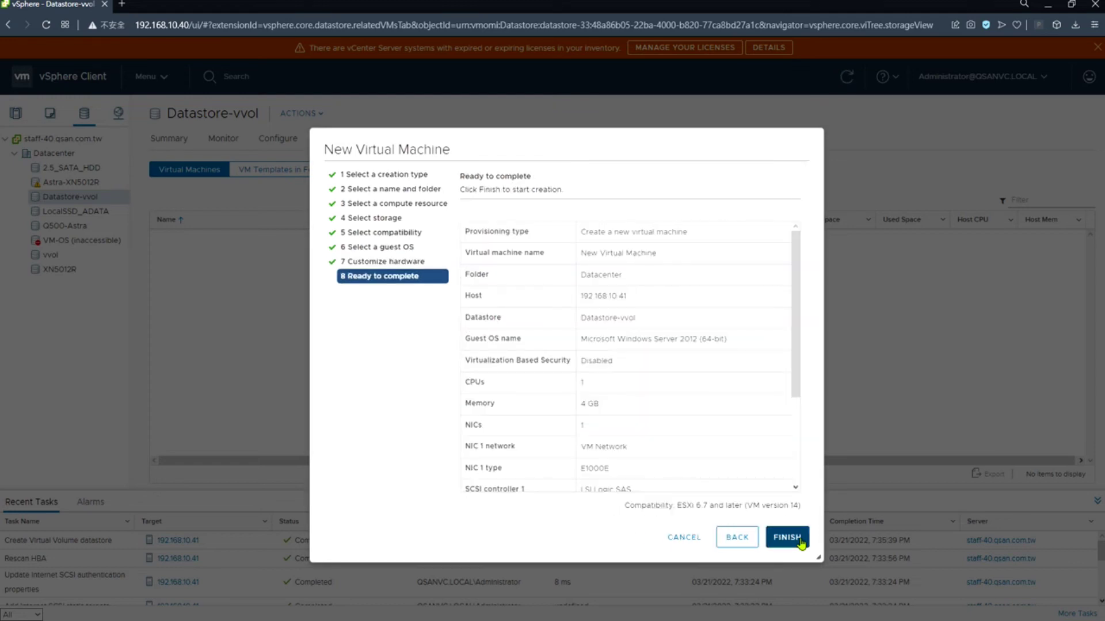
{"action": "left_click", "coordinate": [787, 538]}
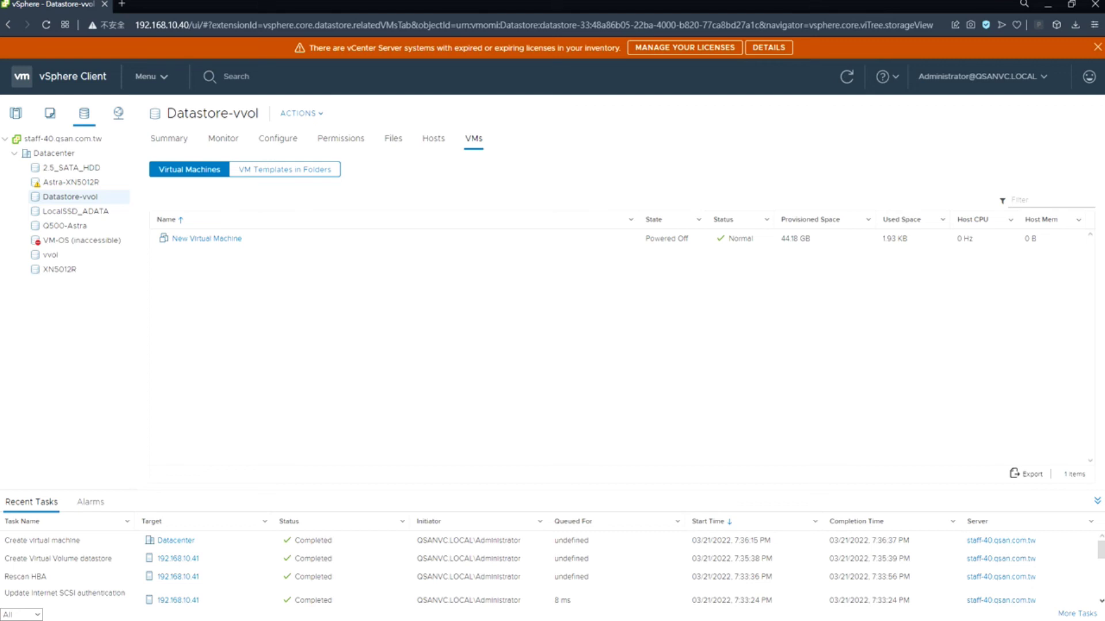
- Load the QSAN management page at 192.168.195.20:13080 in a new browser tab
{"action": "left_click", "coordinate": [122, 5]}
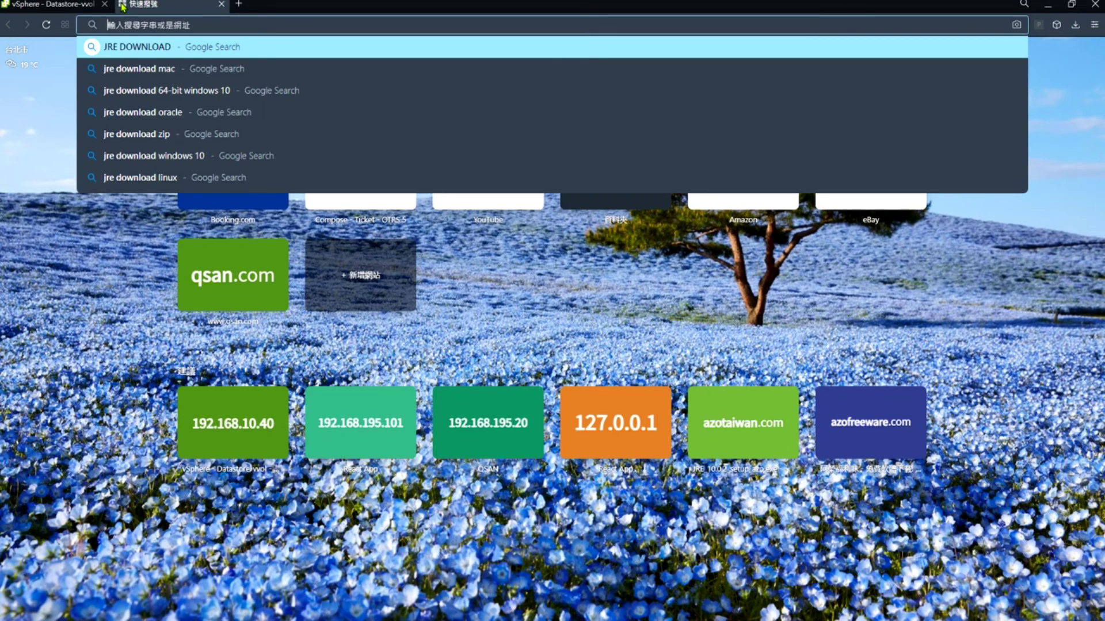
{"action": "type", "text": "192.168.195.10"}
{"action": "key", "text": "BackSpace"}
{"action": "key", "text": "BackSpace"}
{"action": "key", "text": "BackSpace"}
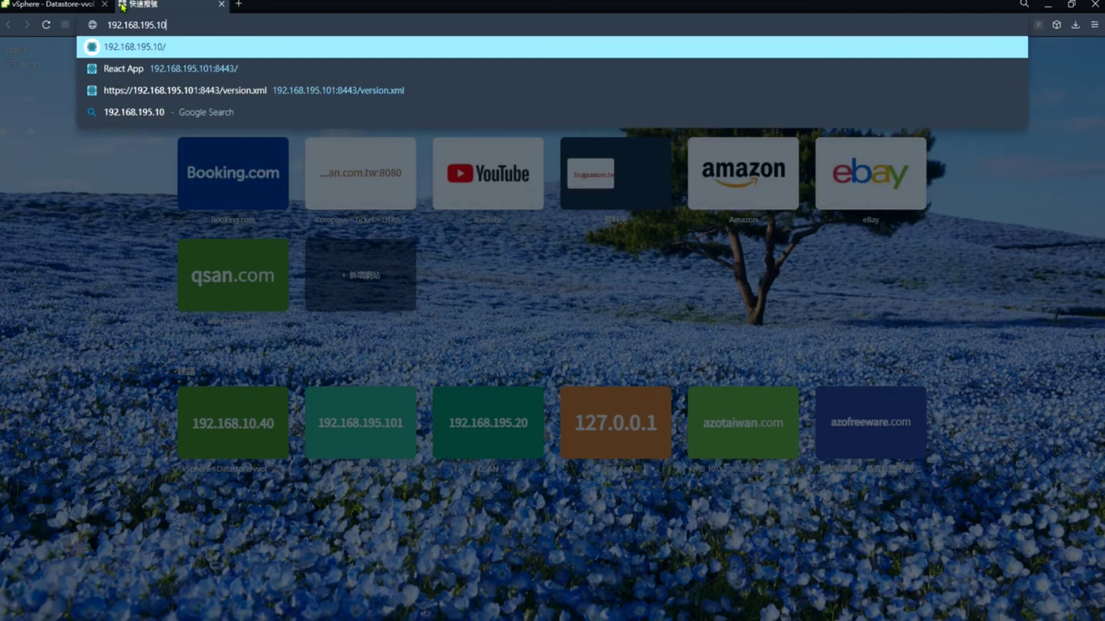
{"action": "type", "text": "20"}
{"action": "key", "text": "Down"}
{"action": "key", "text": "Return"}
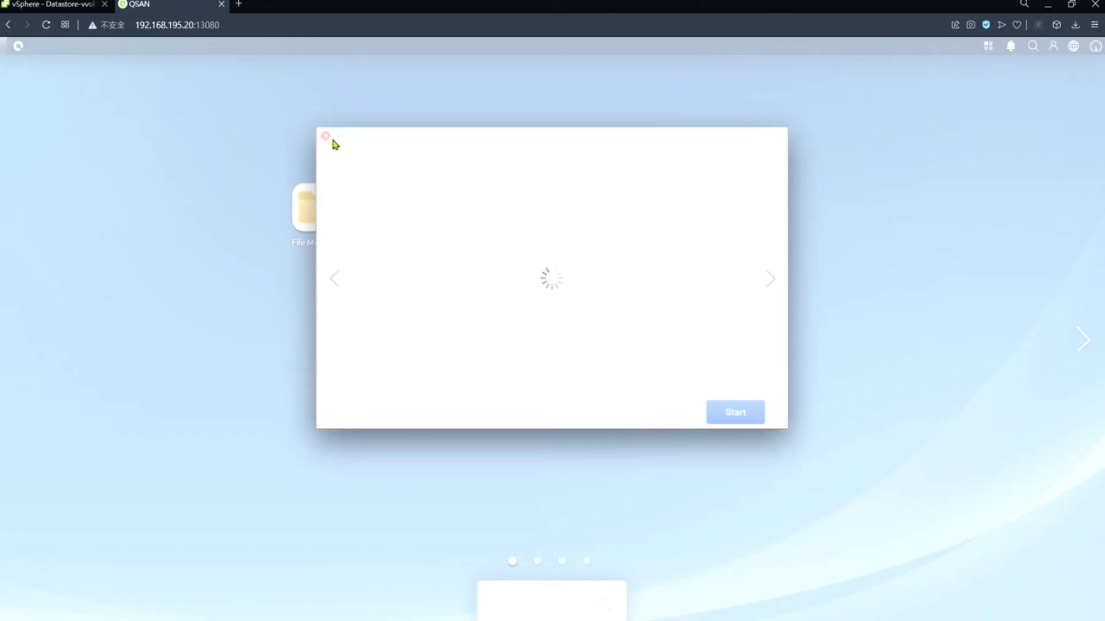
- Dismiss the welcome dialog and open vvol_datastore under Control Panel's VMware storage settings
{"action": "left_click", "coordinate": [325, 138]}
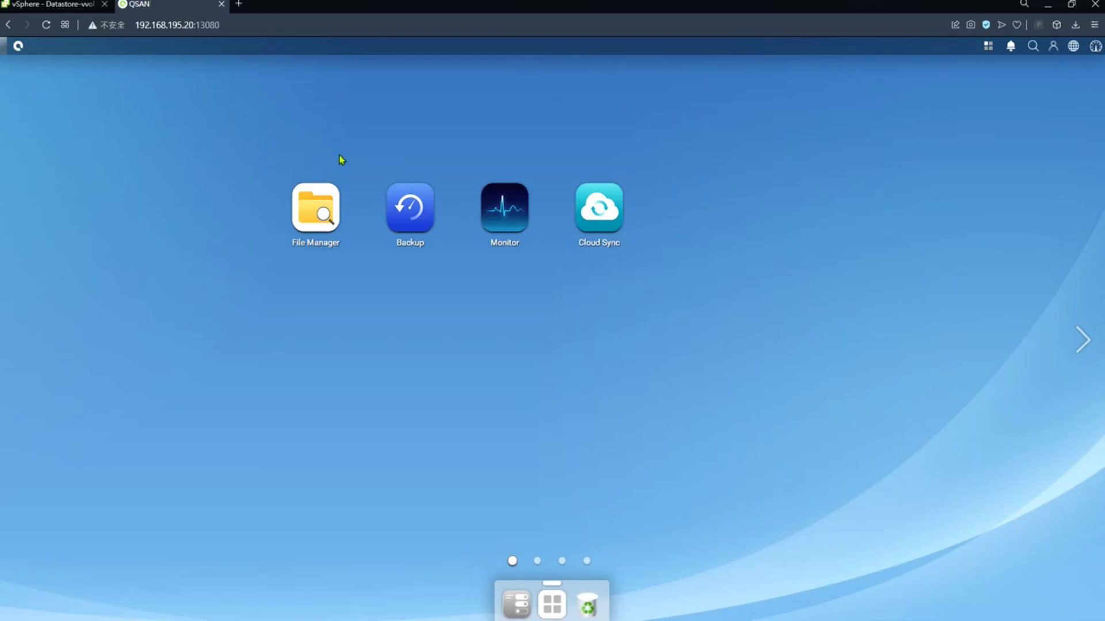
{"action": "left_click", "coordinate": [516, 603]}
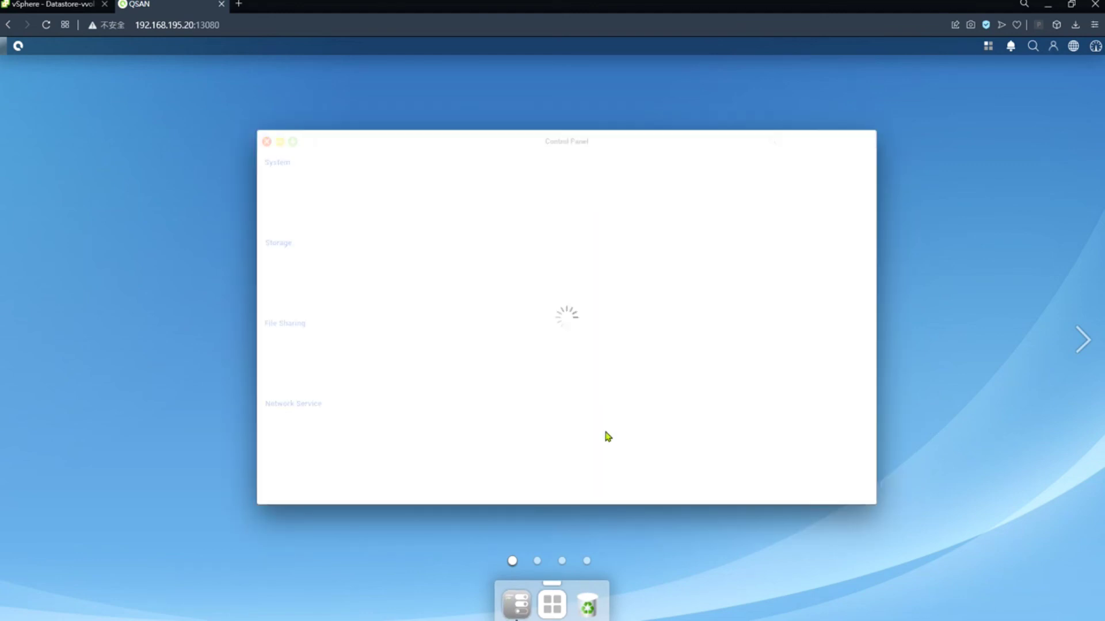
{"action": "left_click", "coordinate": [811, 270]}
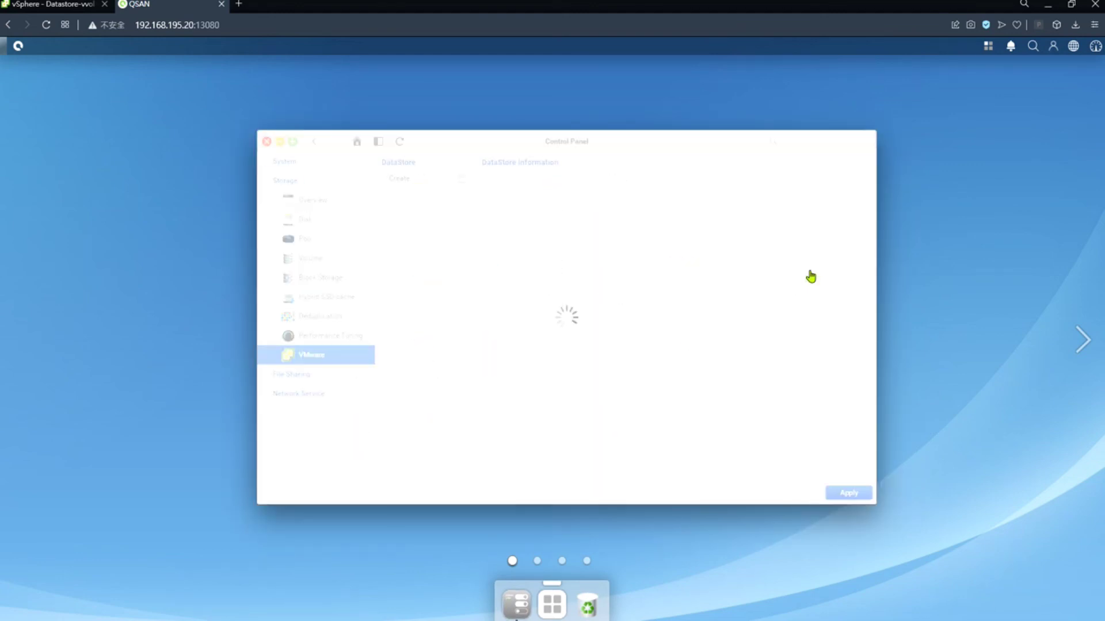
{"action": "left_click", "coordinate": [430, 200]}
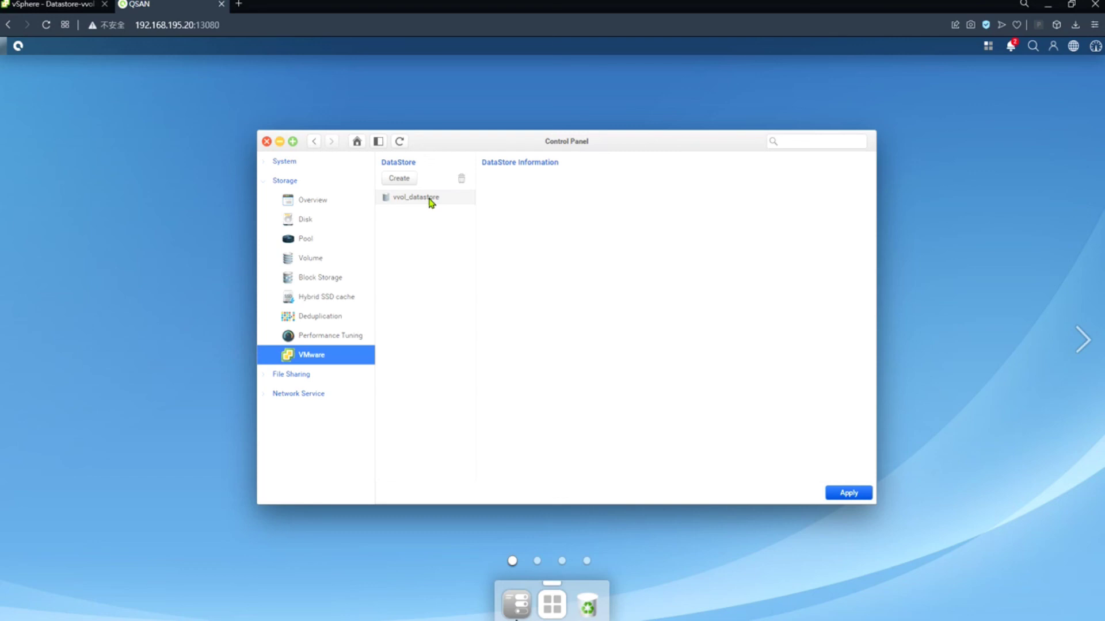